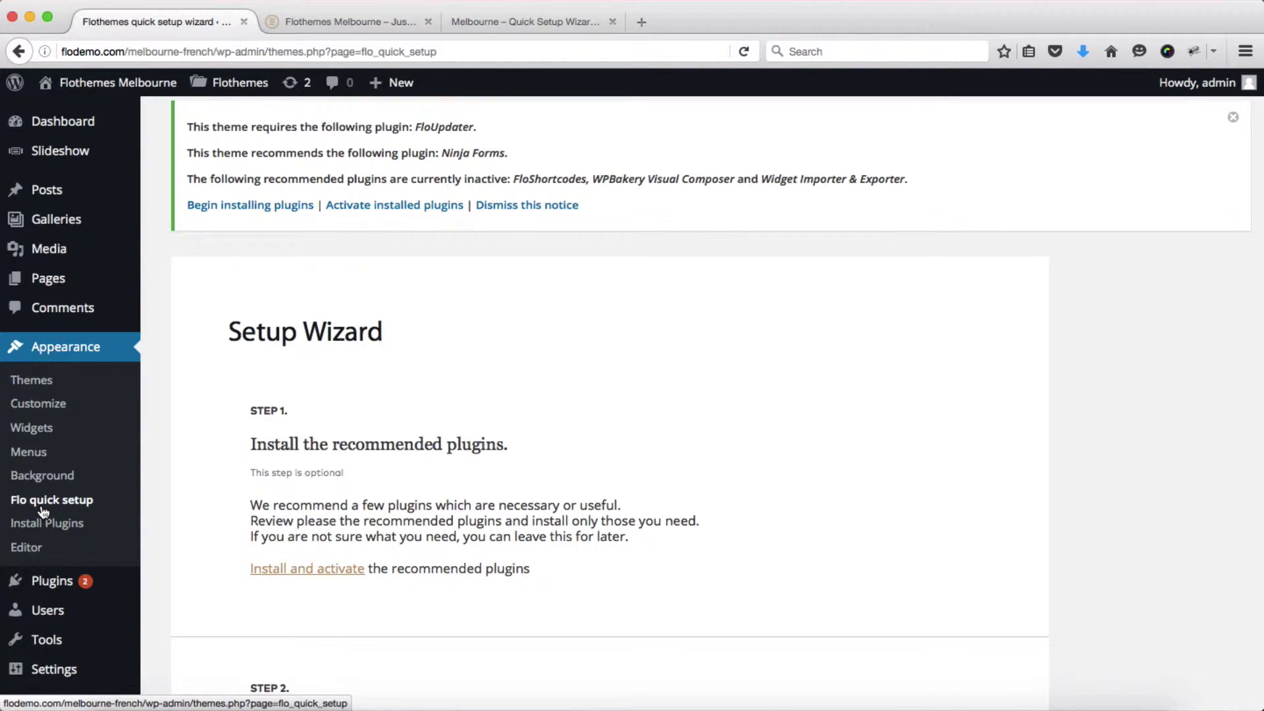
Look through the Setup Wizard's steps and view the site's front page.
scroll(511, 391, "down", 7)
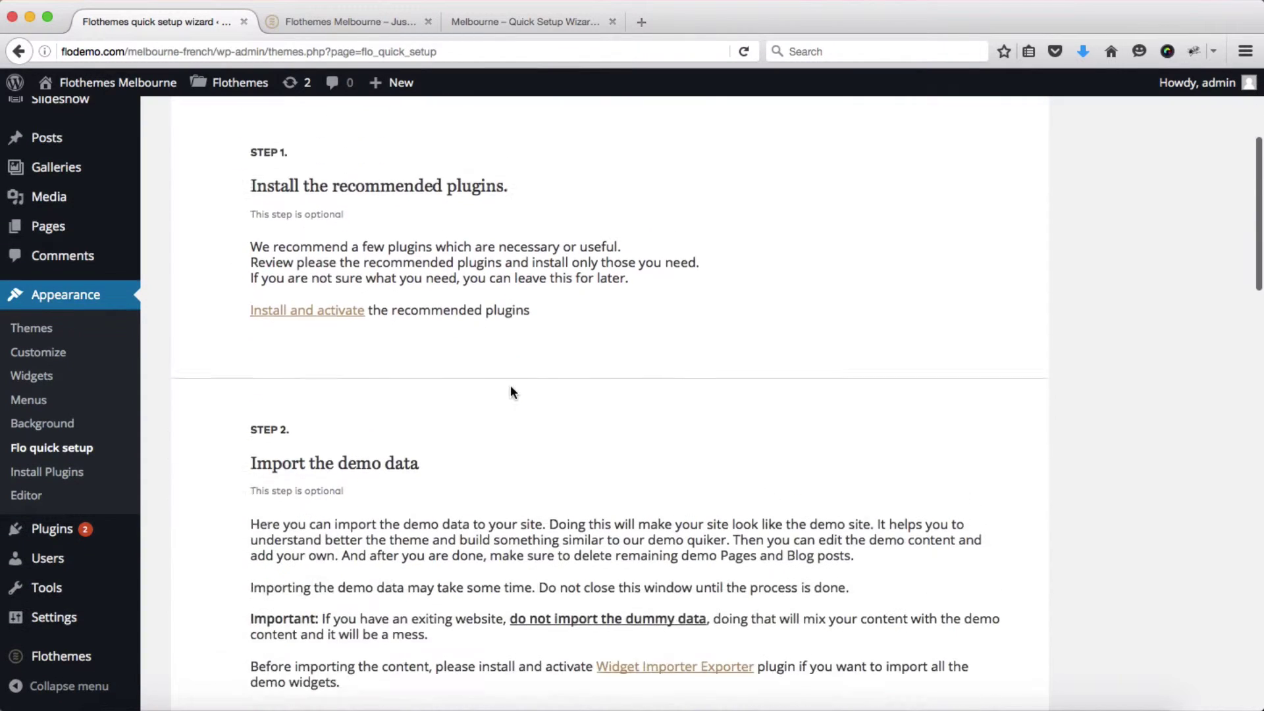
scroll(511, 390, "down", 9)
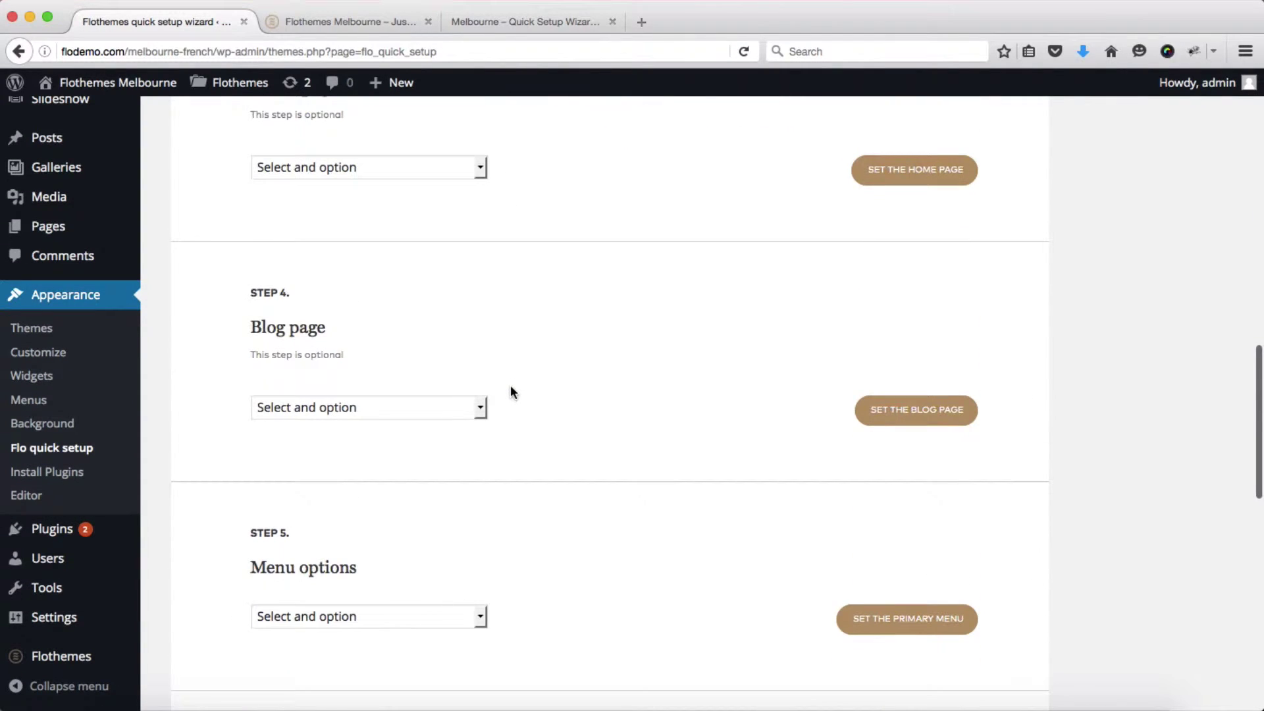
scroll(511, 391, "up", 15)
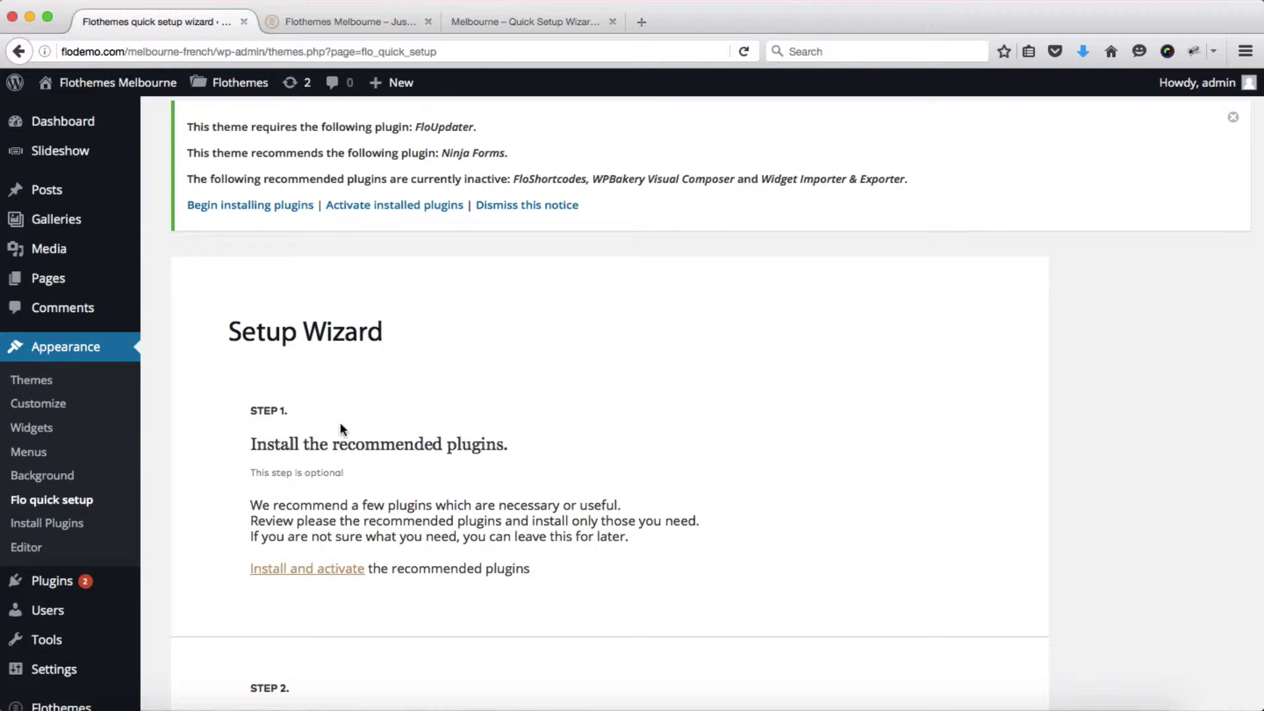
key("ctrl+Tab")
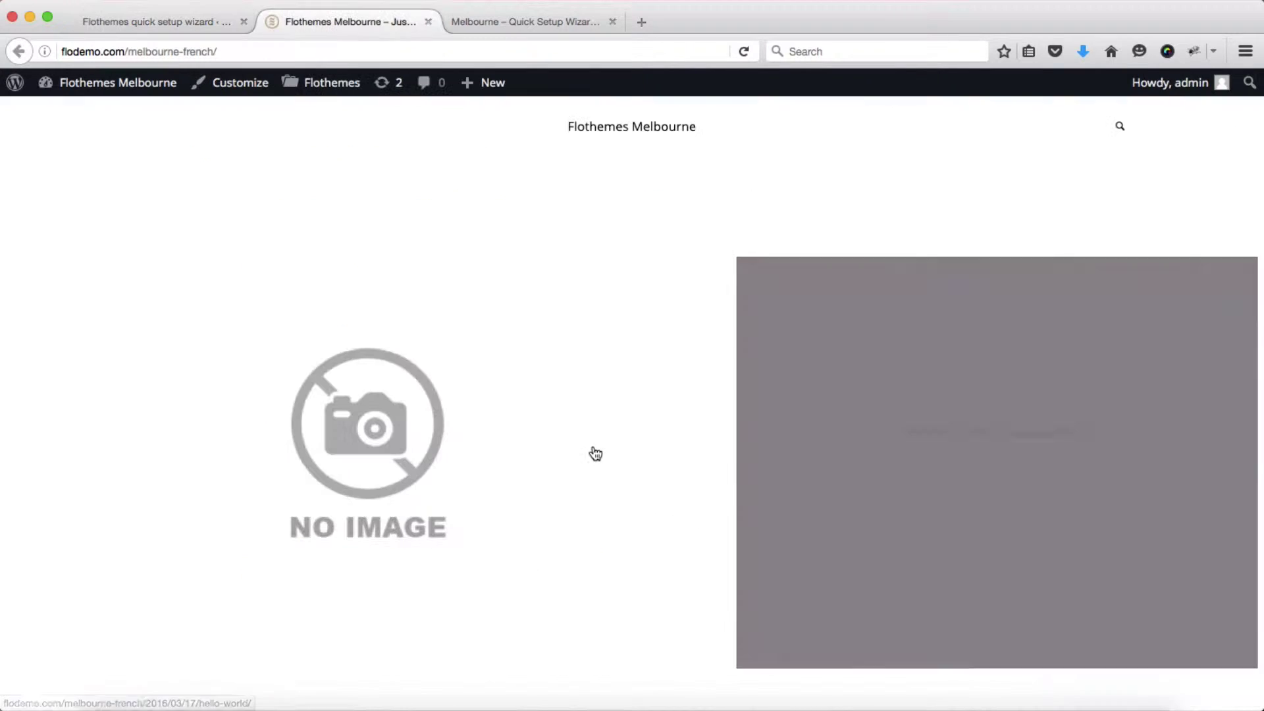
scroll(632, 307, "down", 3)
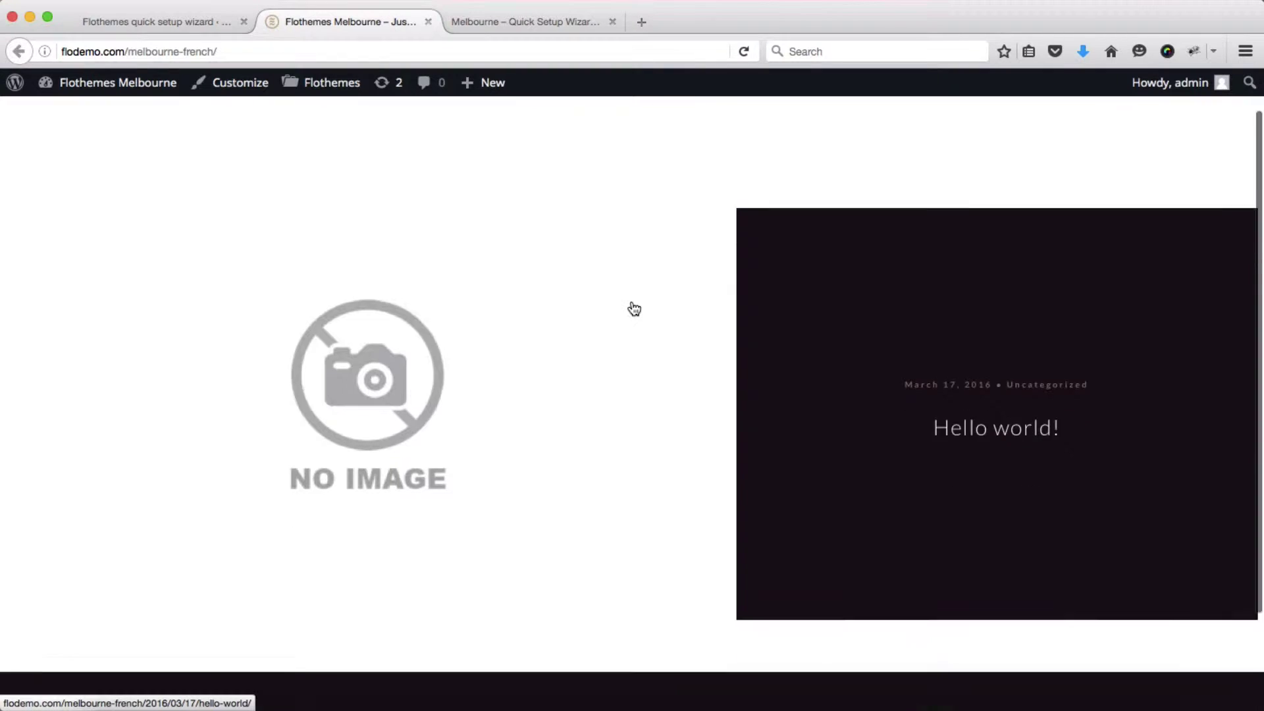
scroll(632, 307, "up", 3)
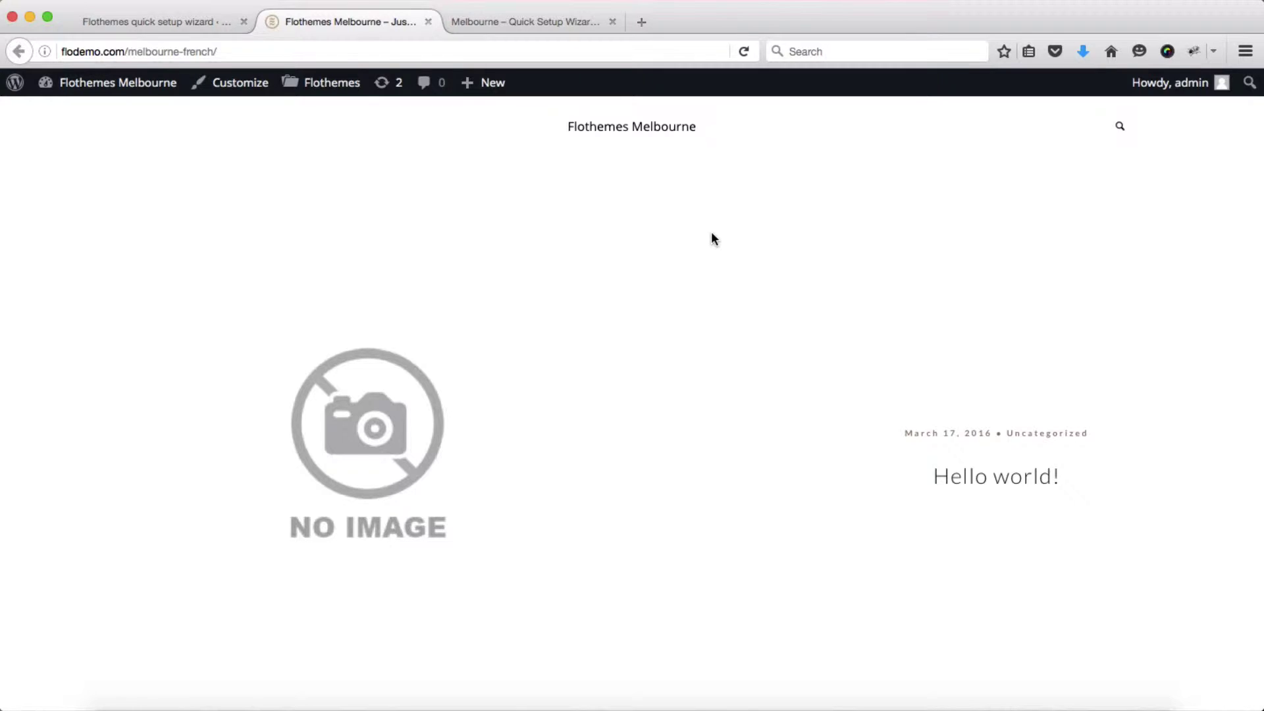
key("ctrl+shift+Tab")
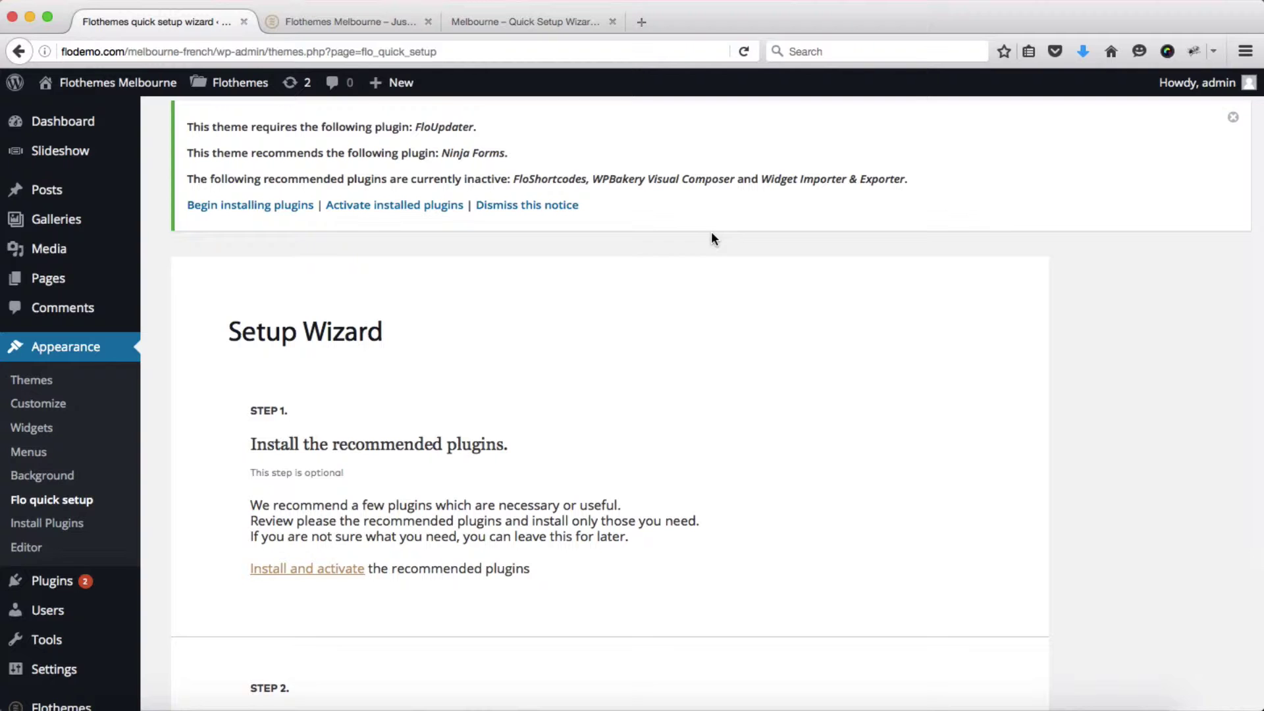
Read through the Melbourne – Quick Setup Wizard documentation from step 1 to step 7, and return to the Setup Wizard.
key("ctrl+shift+Tab")
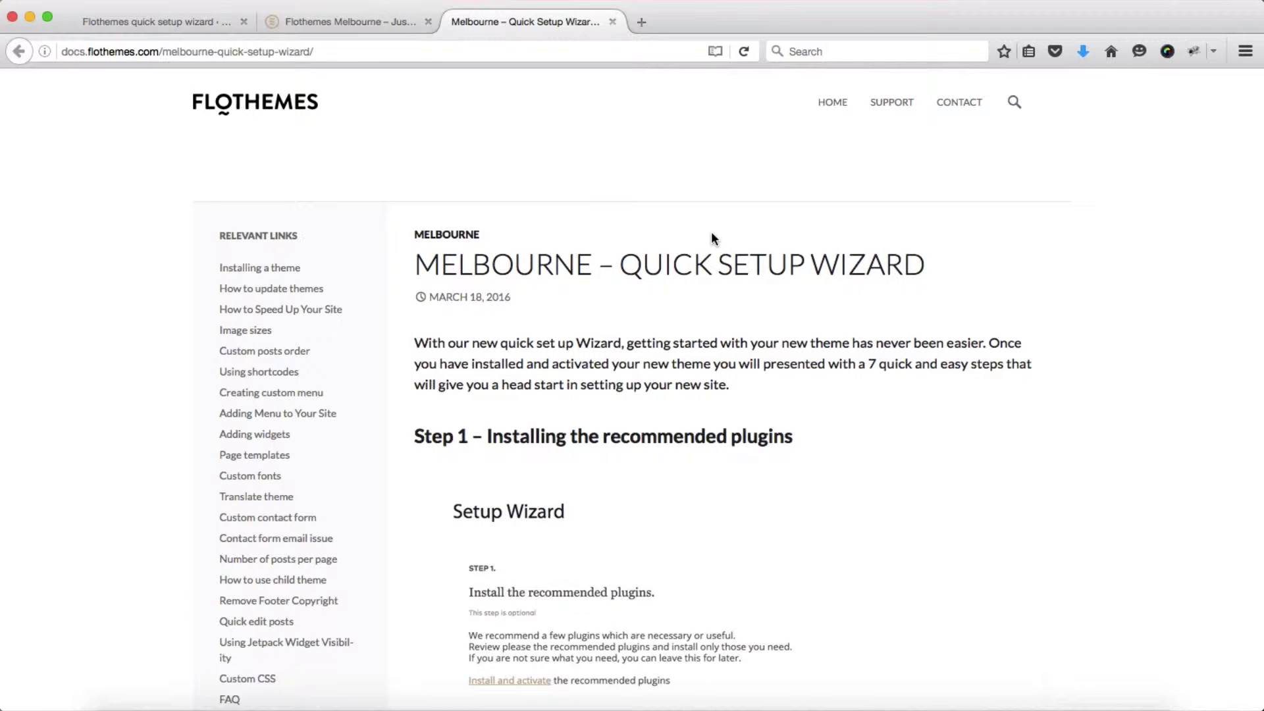
scroll(711, 239, "down", 10)
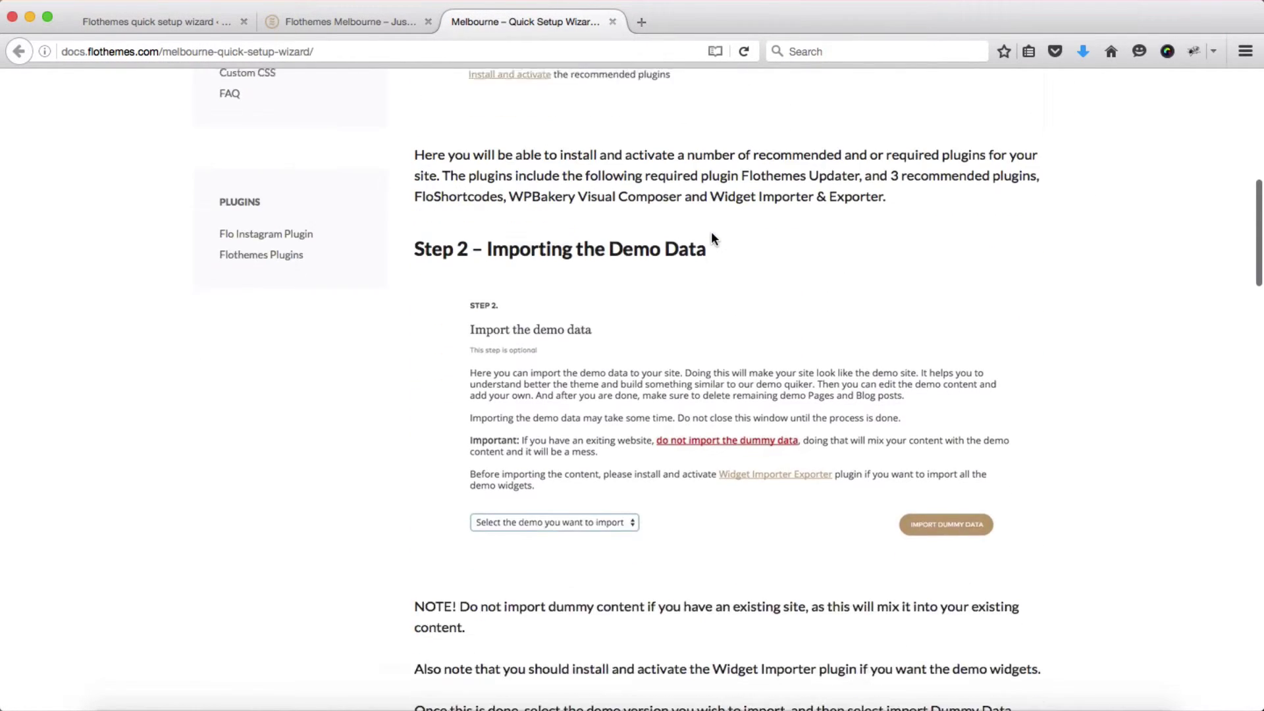
scroll(714, 238, "down", 9)
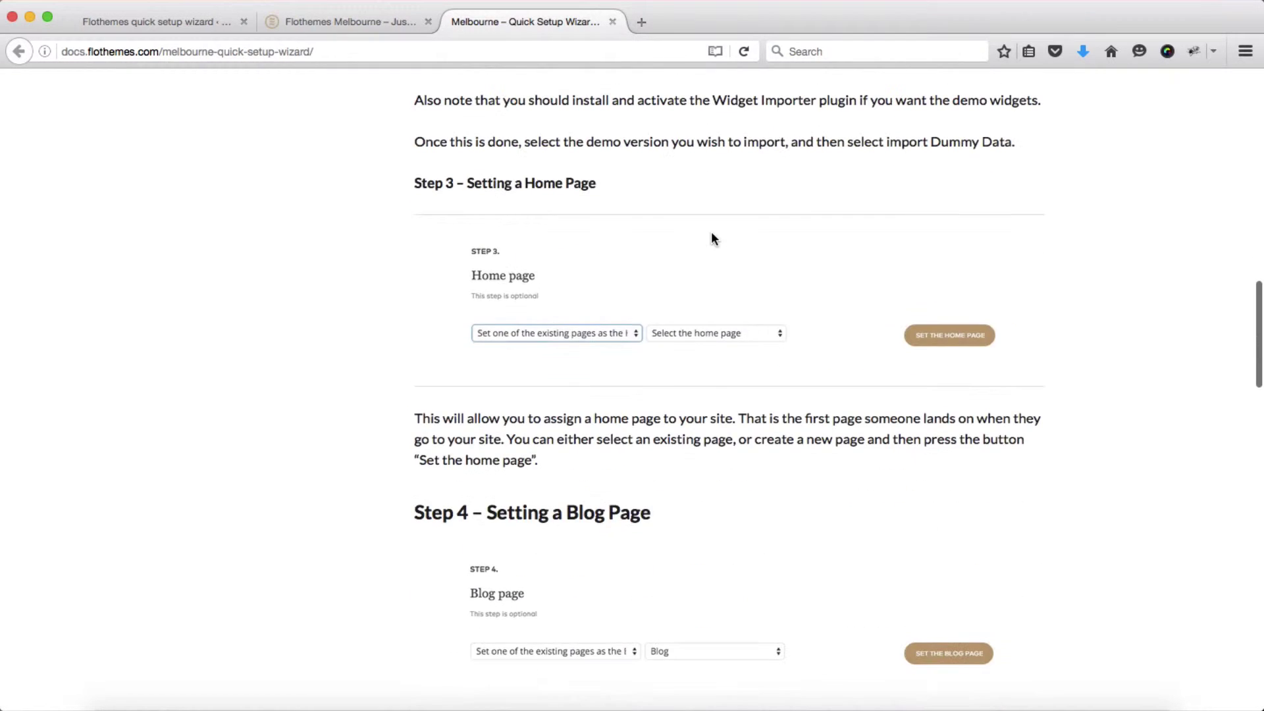
scroll(714, 238, "down", 9)
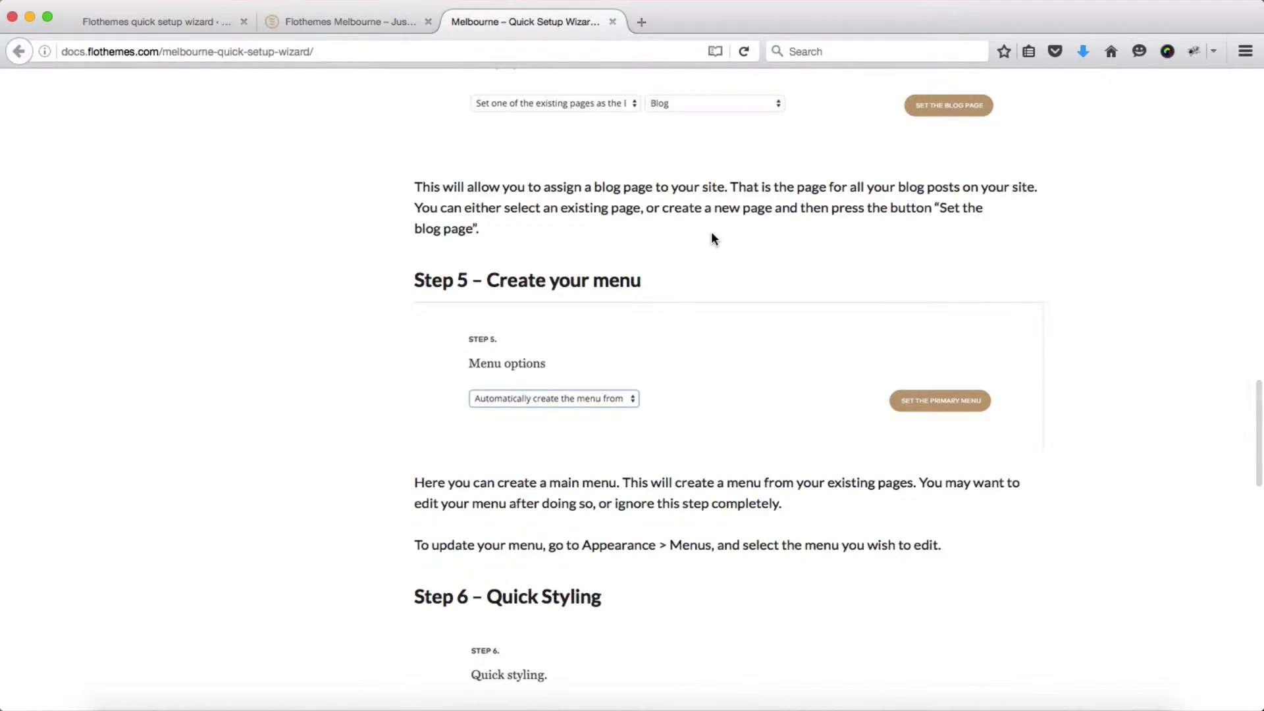
scroll(713, 238, "down", 9)
scroll(714, 238, "down", 8)
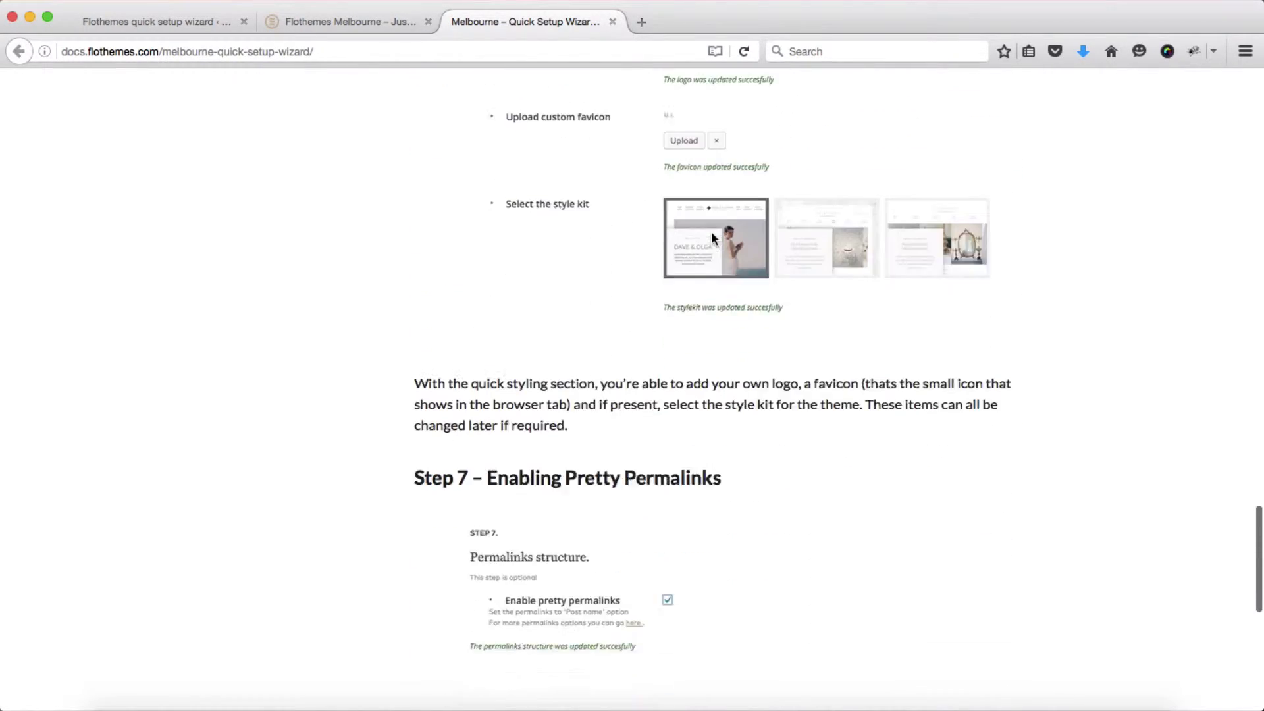
key("Home")
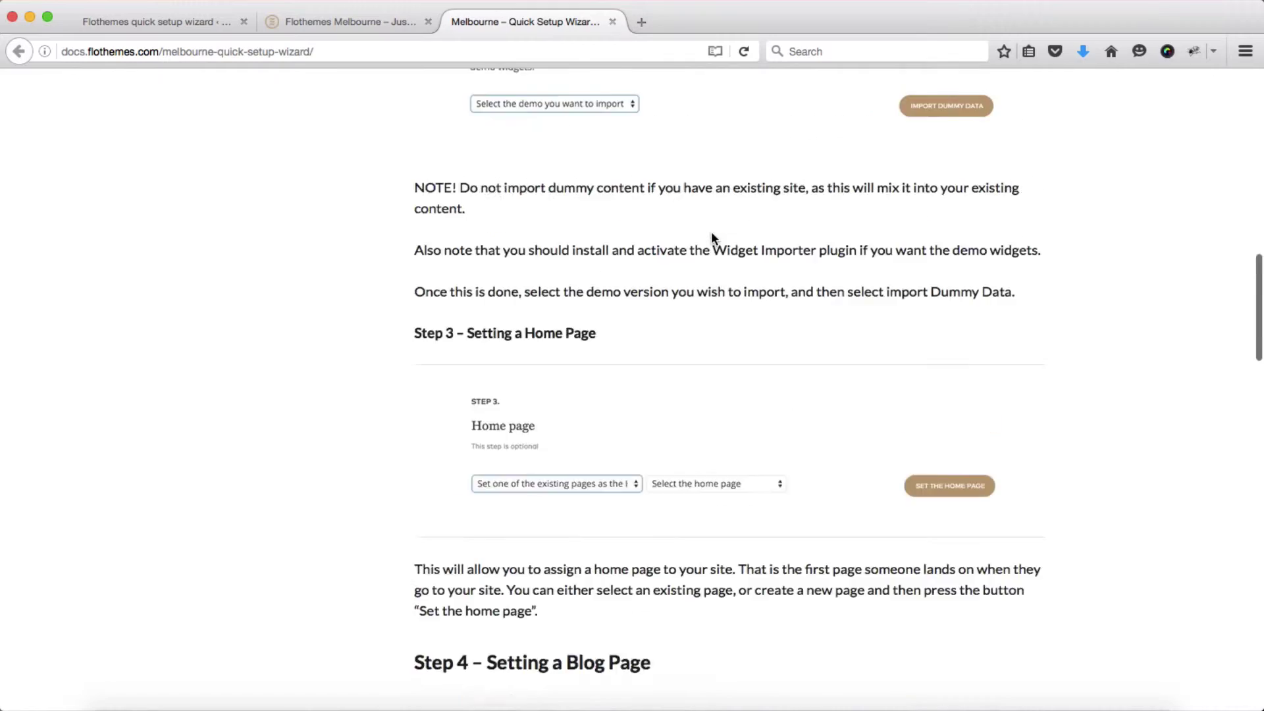
key("ctrl+Tab")
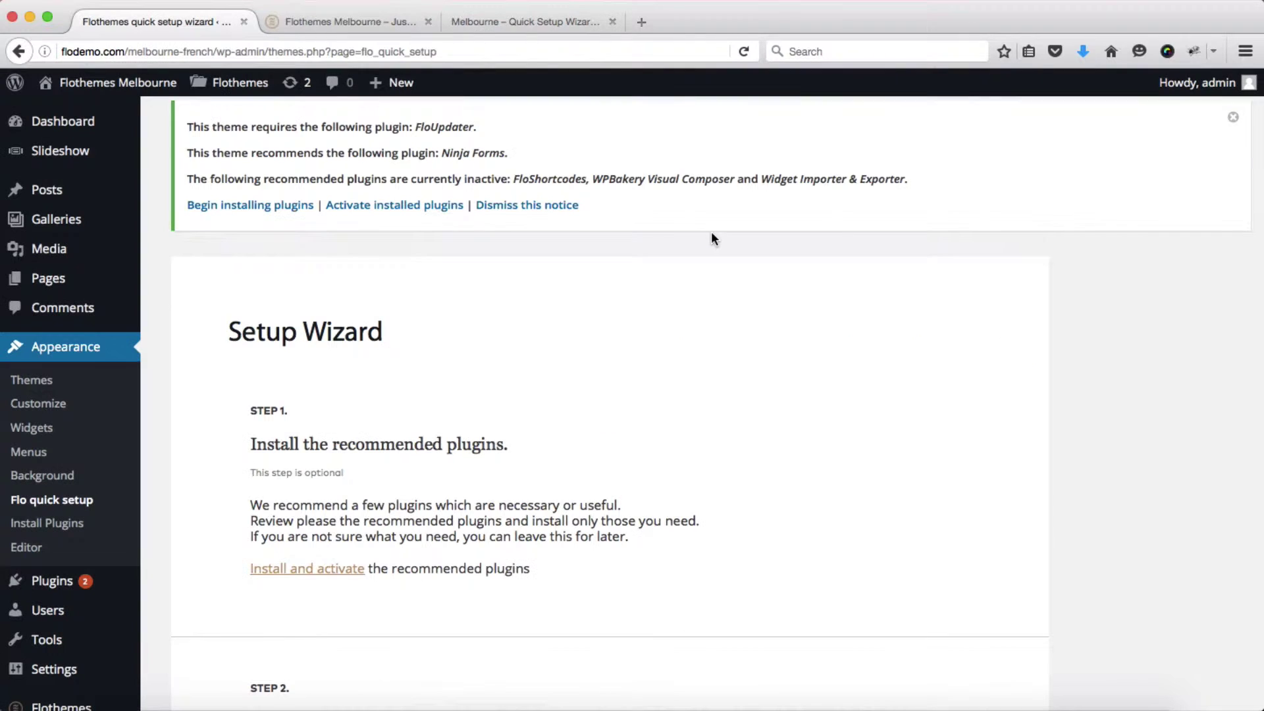
Open the list of recommended plugins from step 1 of the Setup Wizard.
scroll(711, 237, "down", 3)
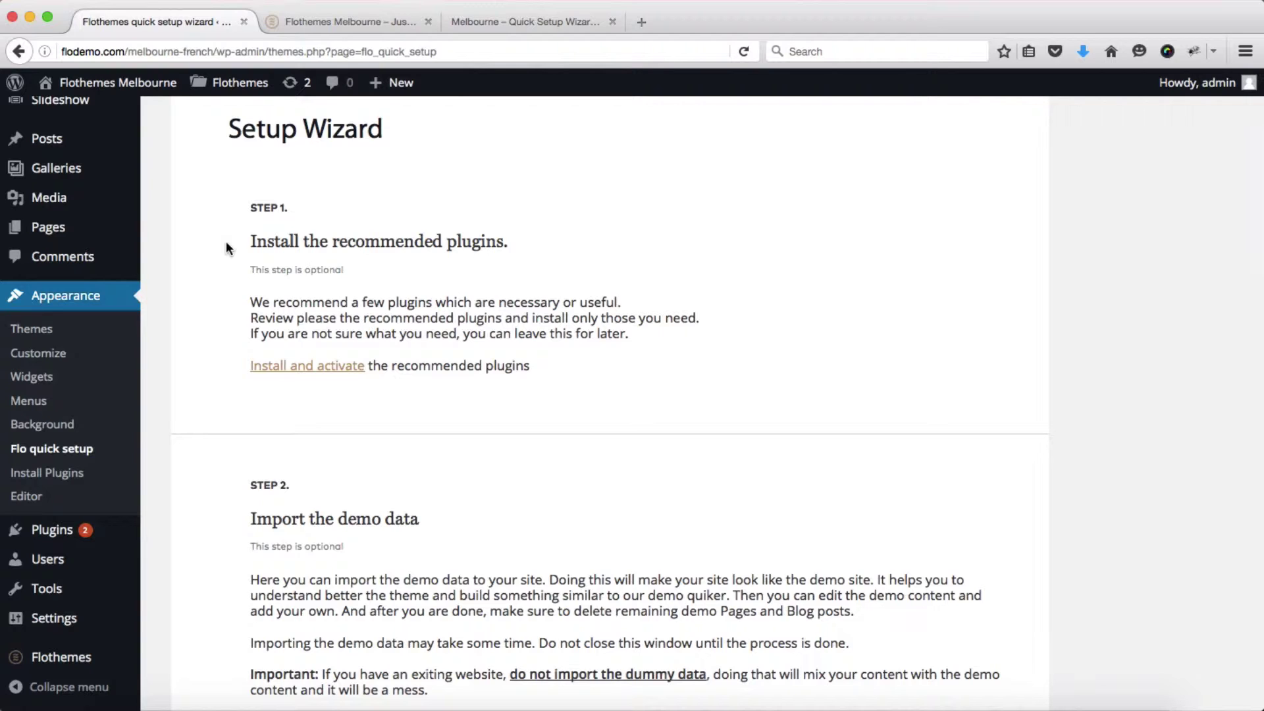
left_click(284, 371)
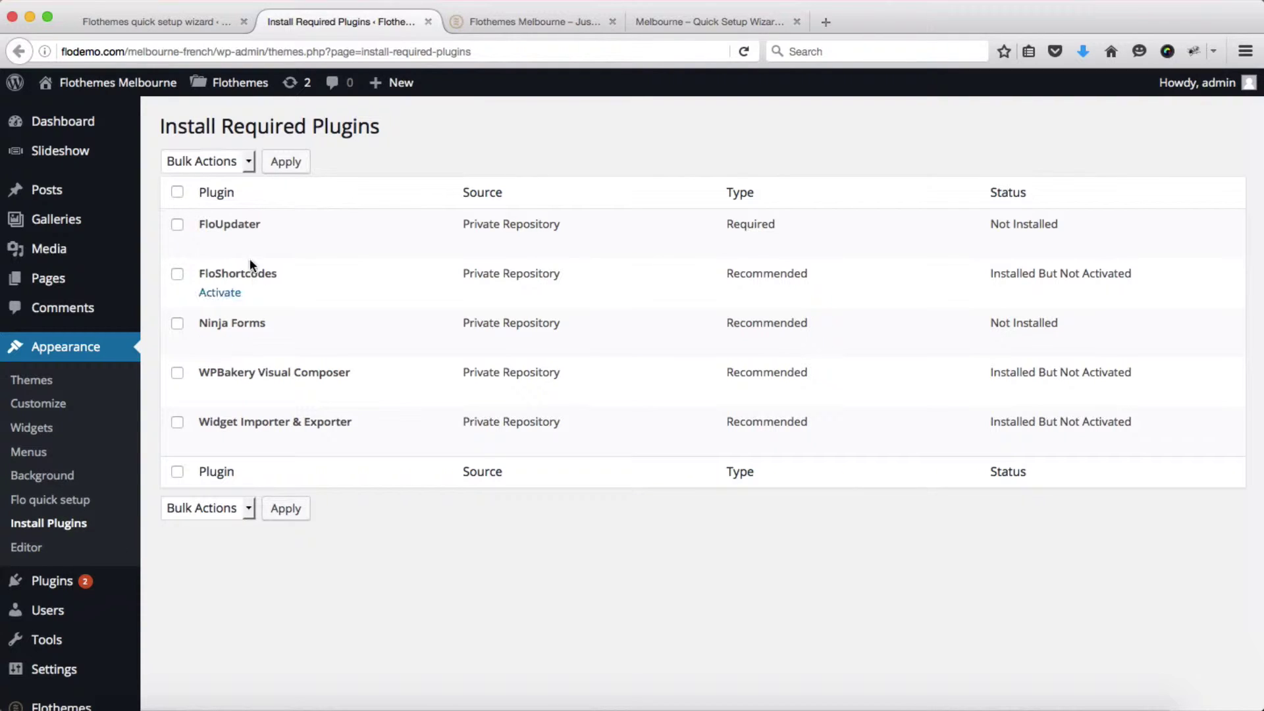
mouse_move(274, 226)
mouse_move(226, 344)
key("ctrl+shift+Tab")
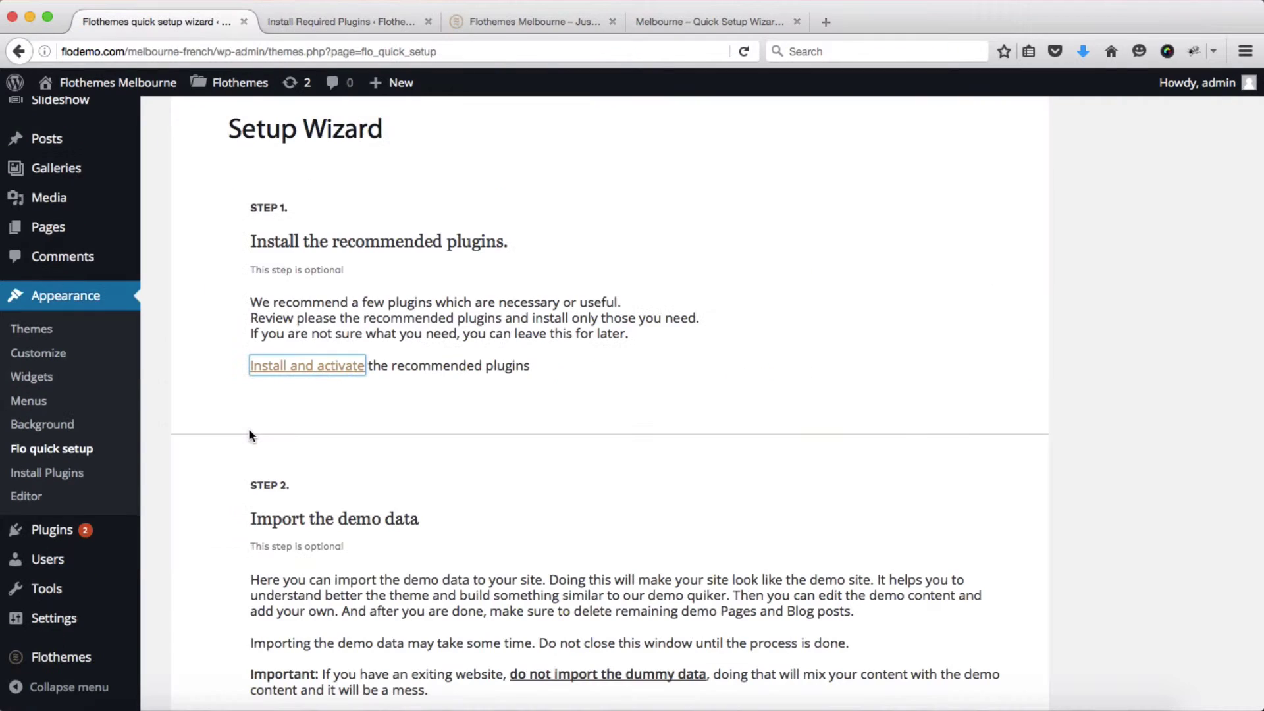
key("ctrl+Tab")
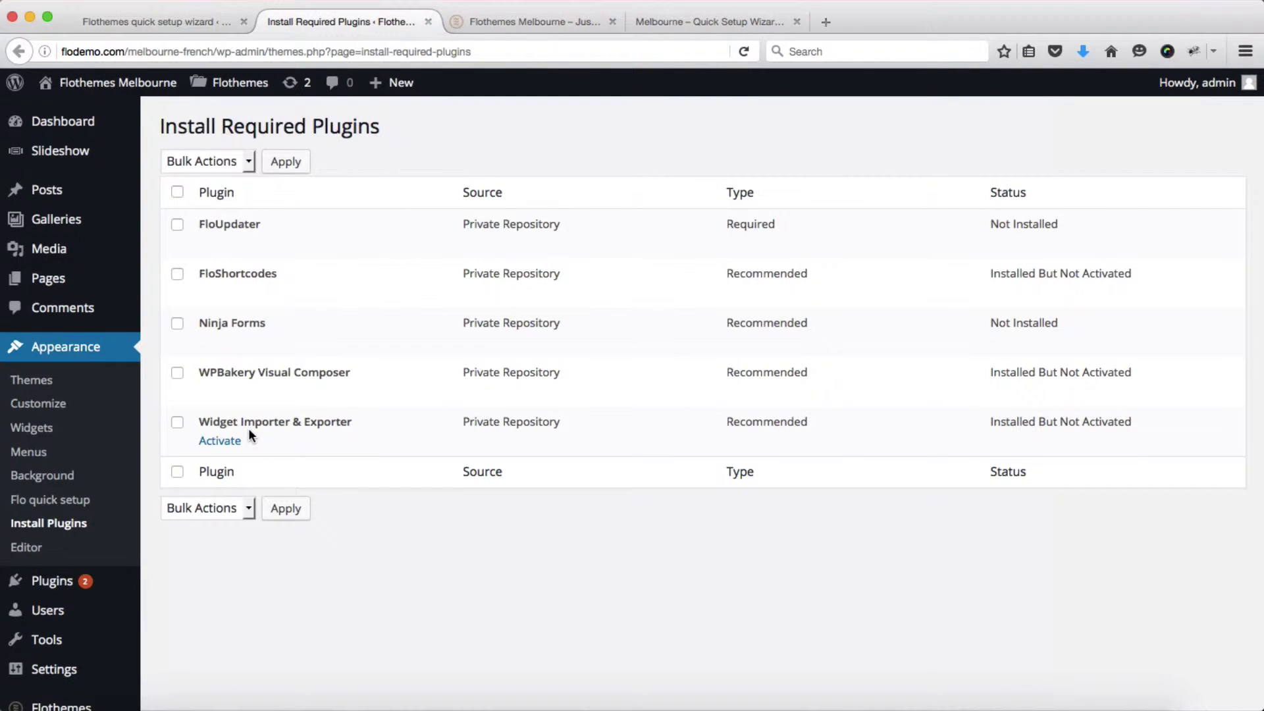
Activate the FloShortcodes and Widget Importer & Exporter plugins.
left_click(224, 293)
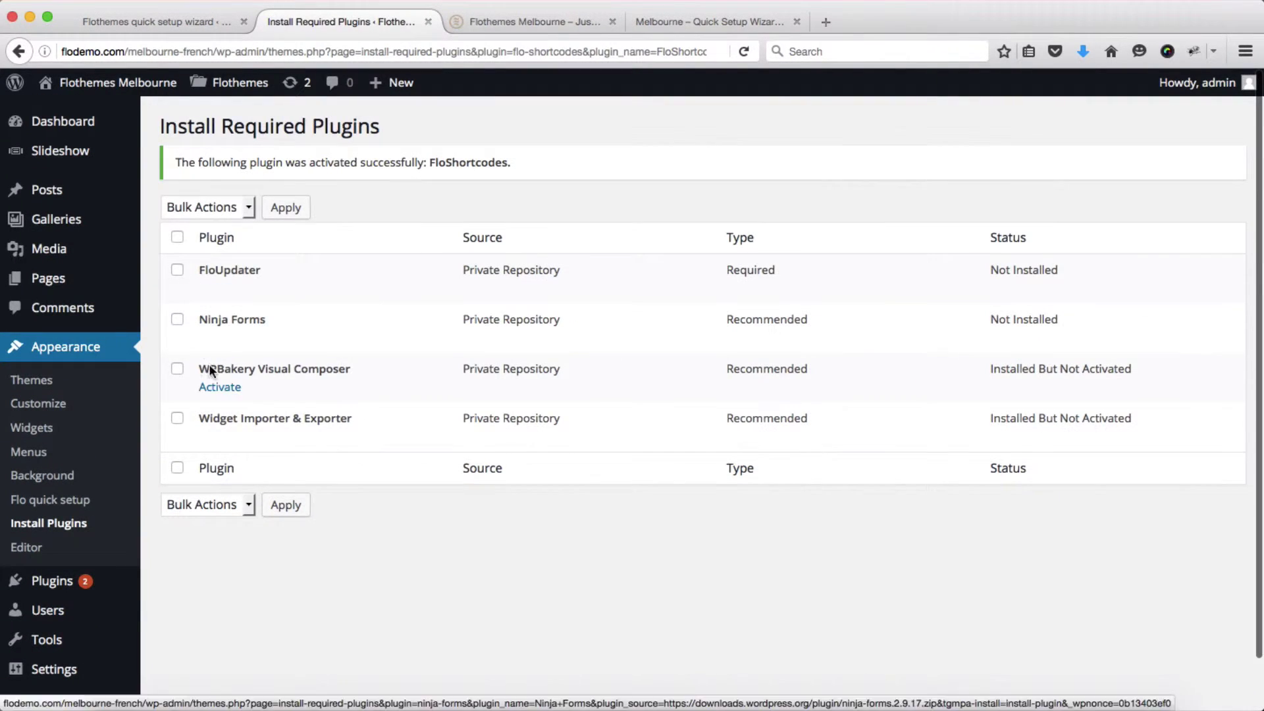
left_click(177, 369)
left_click(177, 418)
left_click(206, 438)
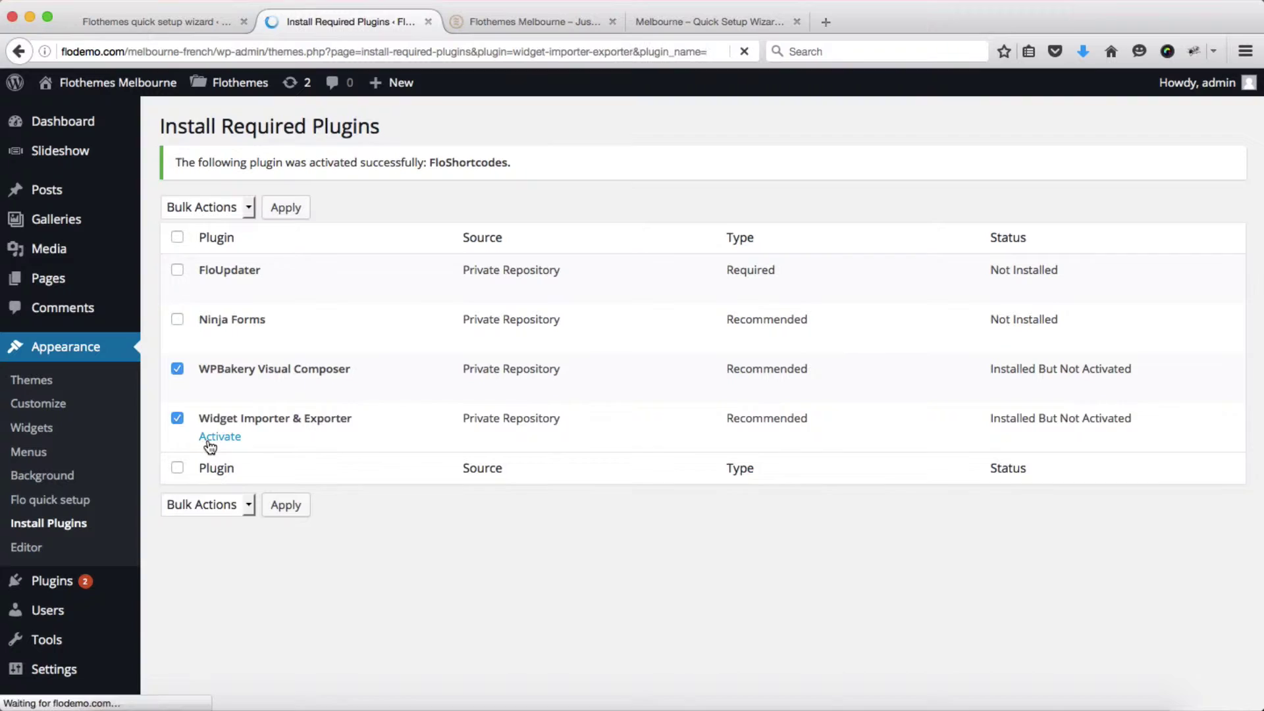
Apply the bulk Install action to Ninja Forms and WPBakery Visual Composer, and close the plugin list.
left_click(177, 319)
left_click(245, 208)
left_click(181, 245)
left_click(286, 207)
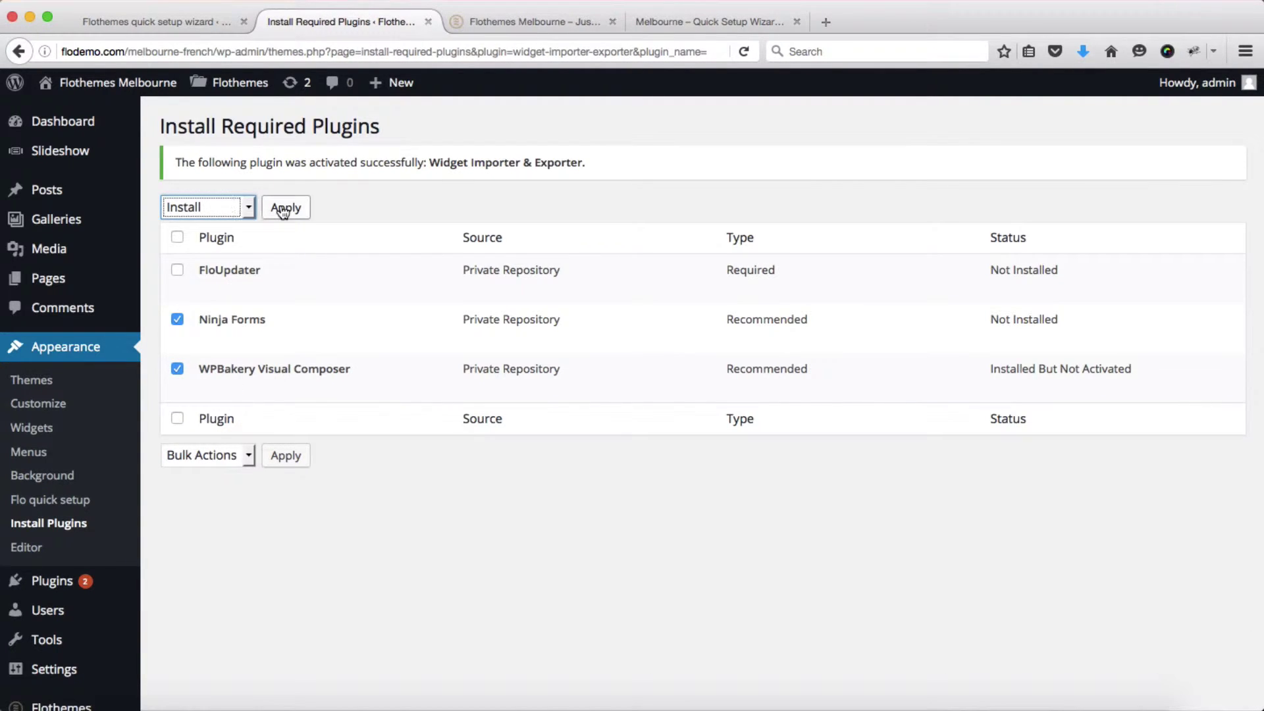
left_click(257, 293)
key("super+w")
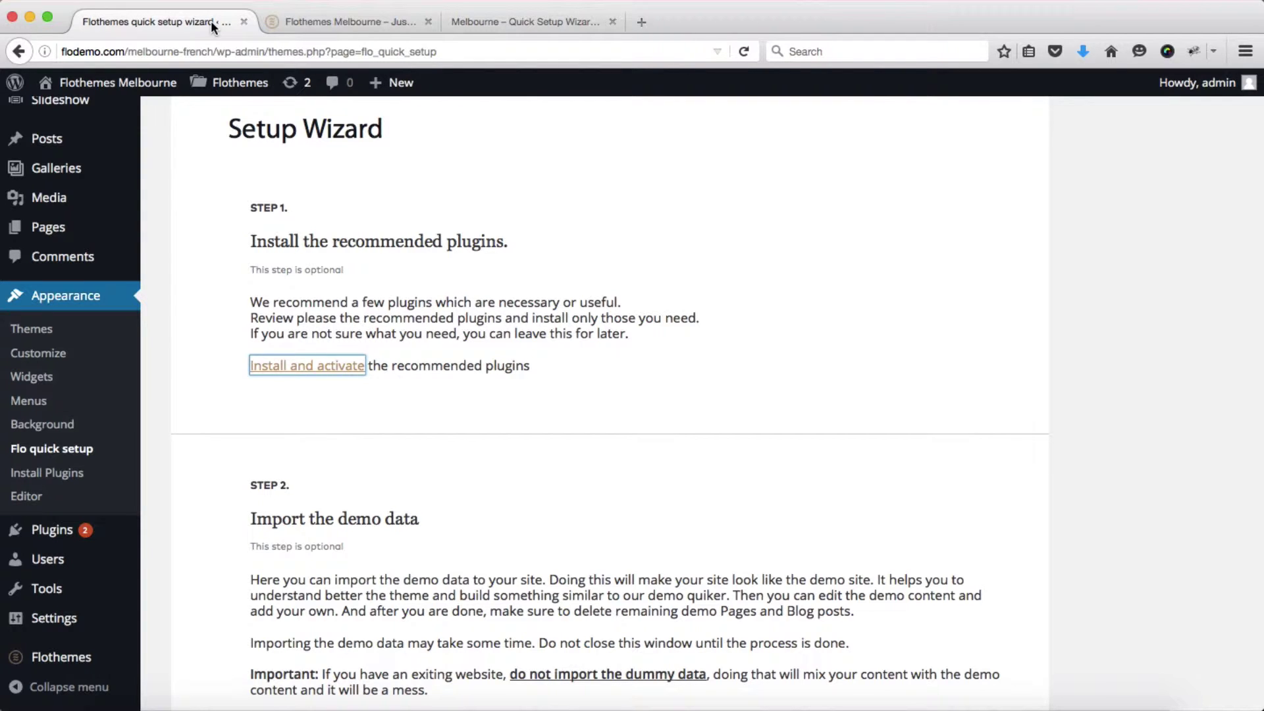
Check which demo versions are offered for import in step 2 of the Setup Wizard.
scroll(532, 330, "down", 5)
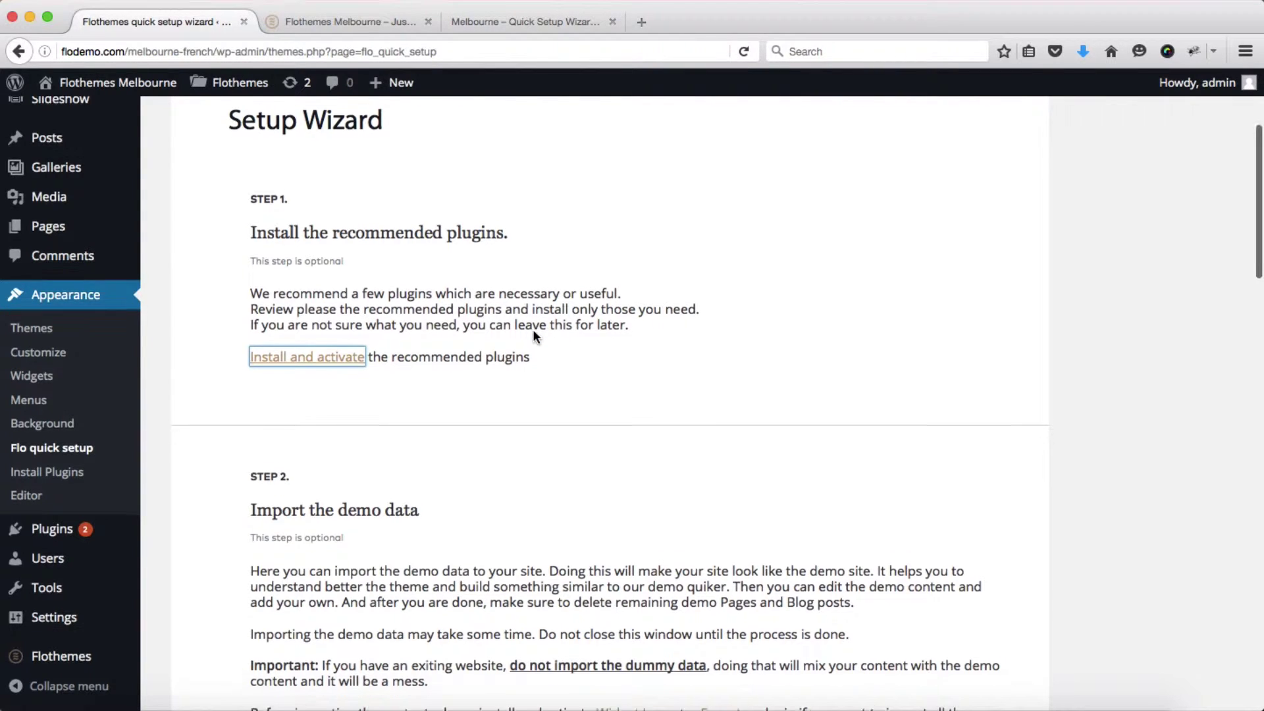
scroll(535, 336, "down", 3)
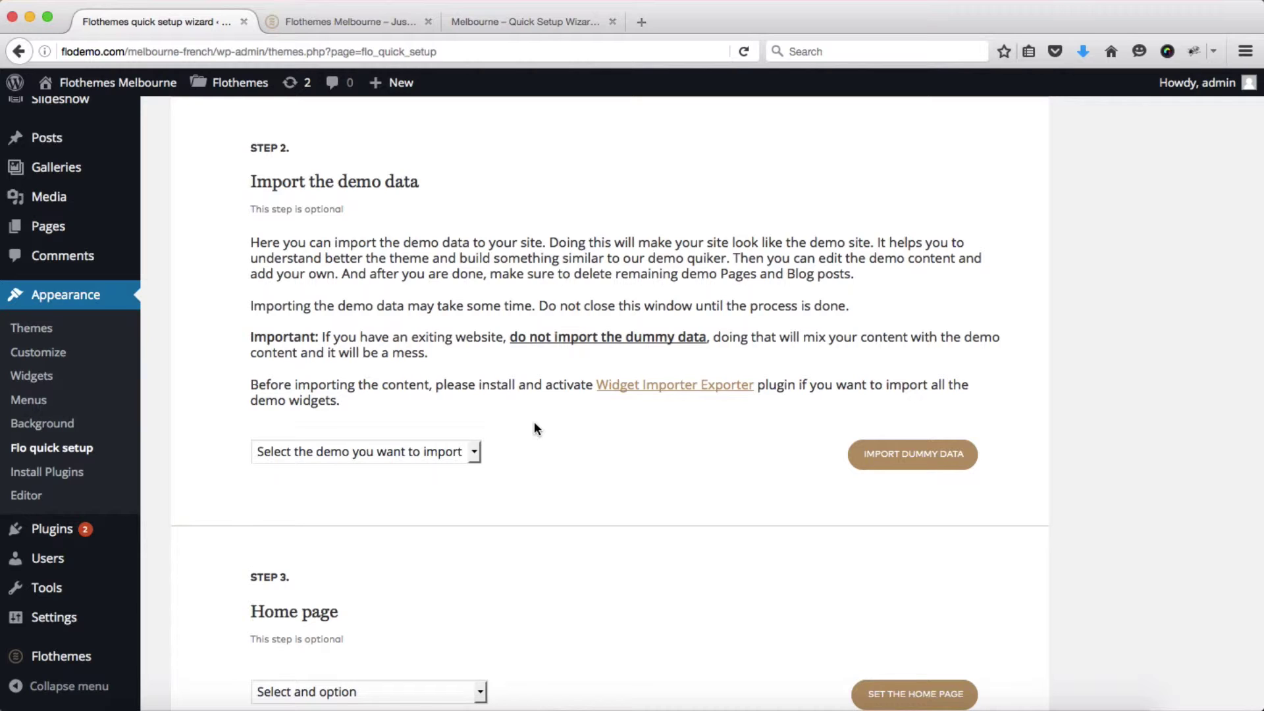
left_click(445, 452)
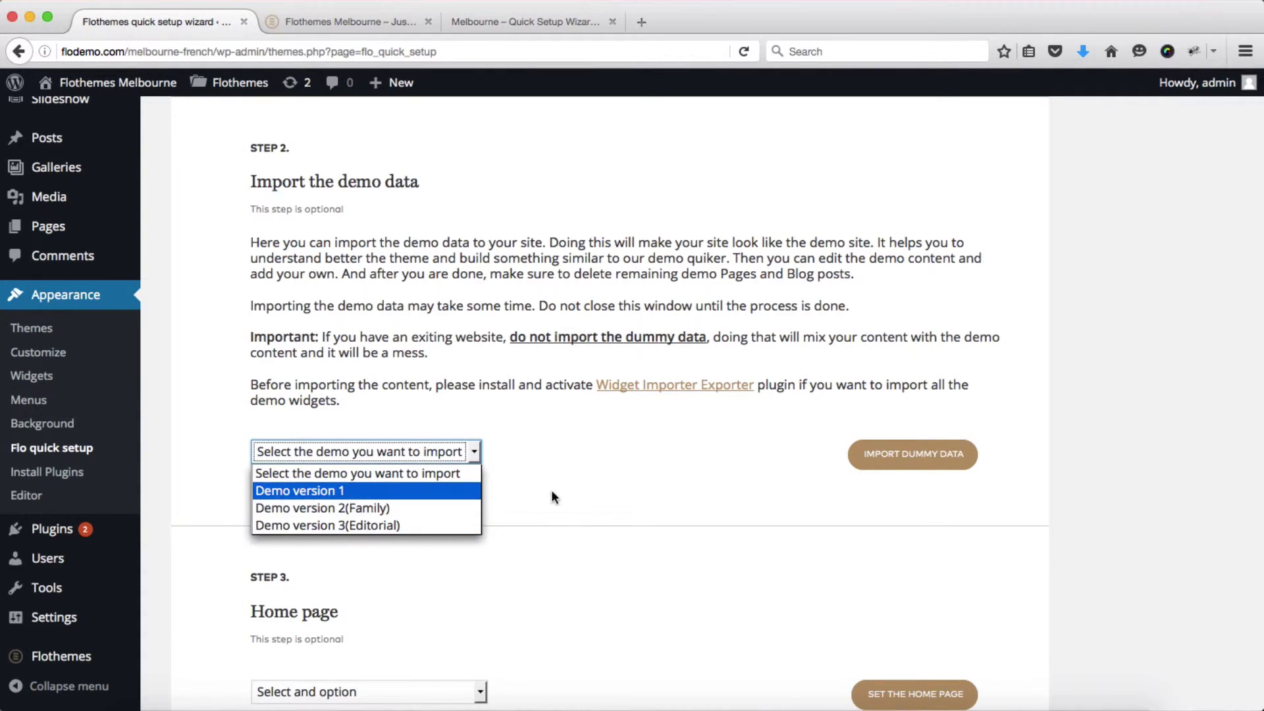
left_click(572, 494)
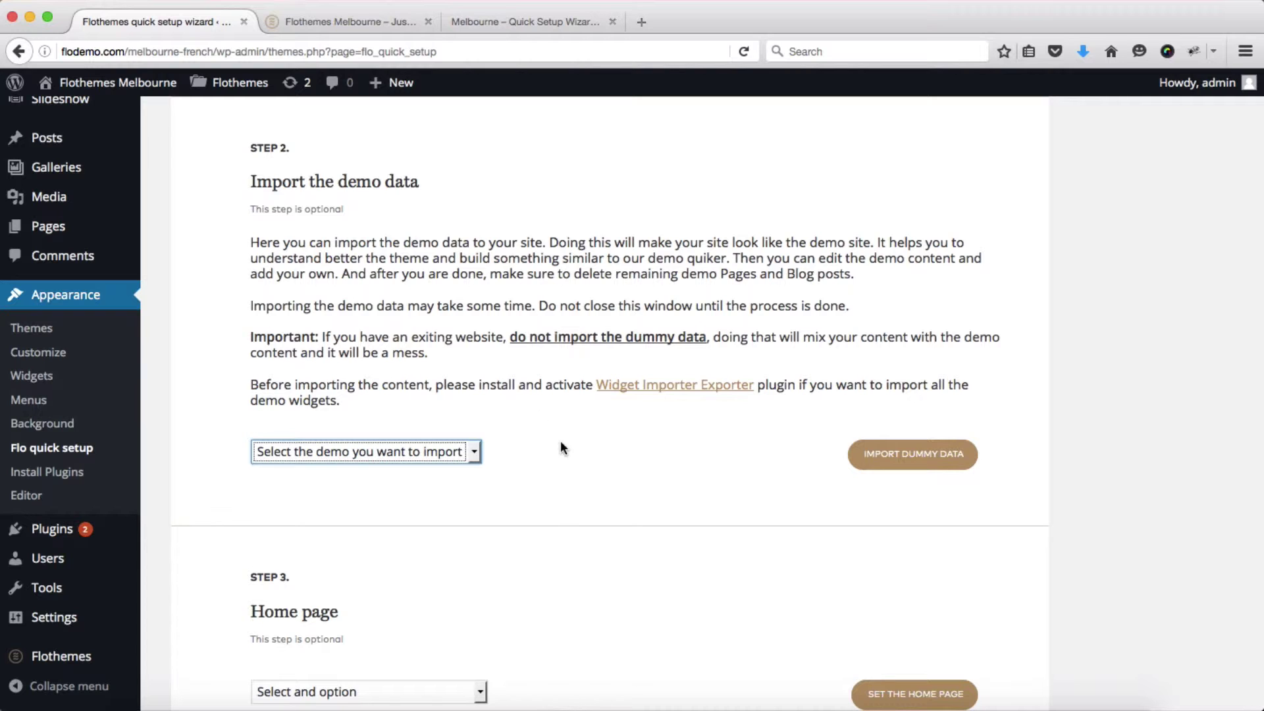
left_click(416, 286)
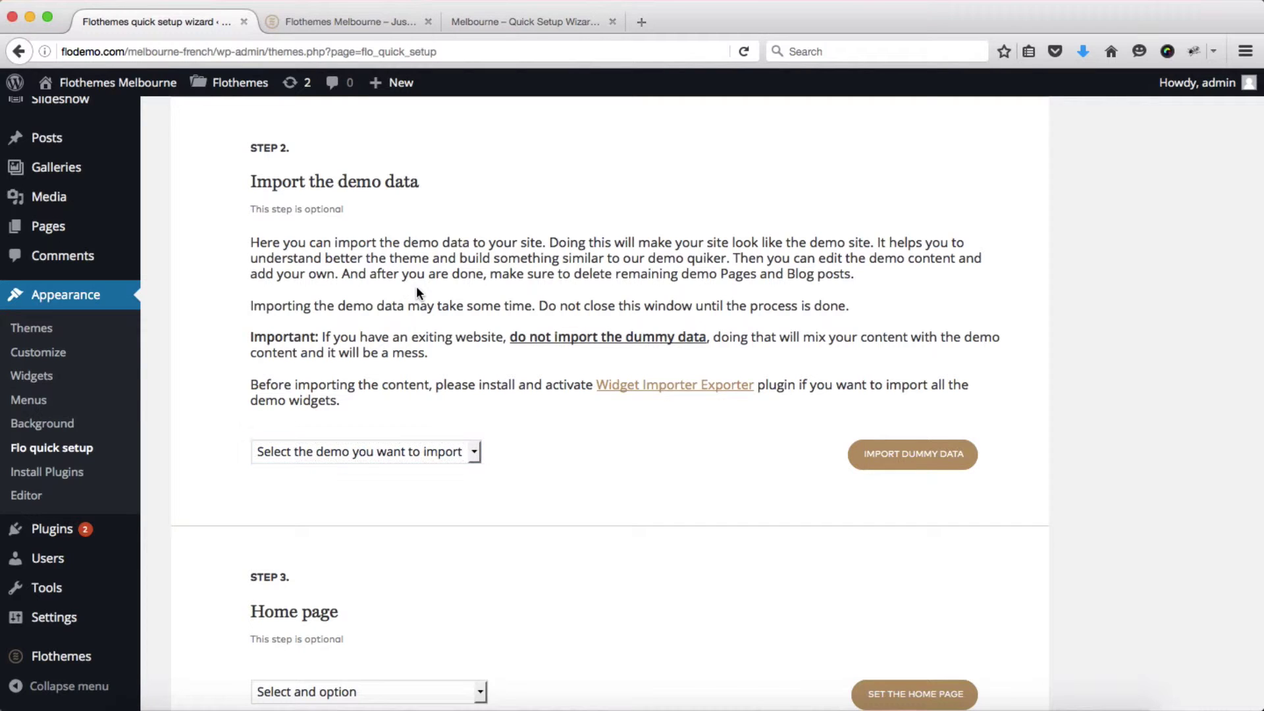
Try the step 3 option that sets one of the existing pages as the Home page and check the available pages.
scroll(416, 286, "down", 5)
scroll(416, 290, "down", 2)
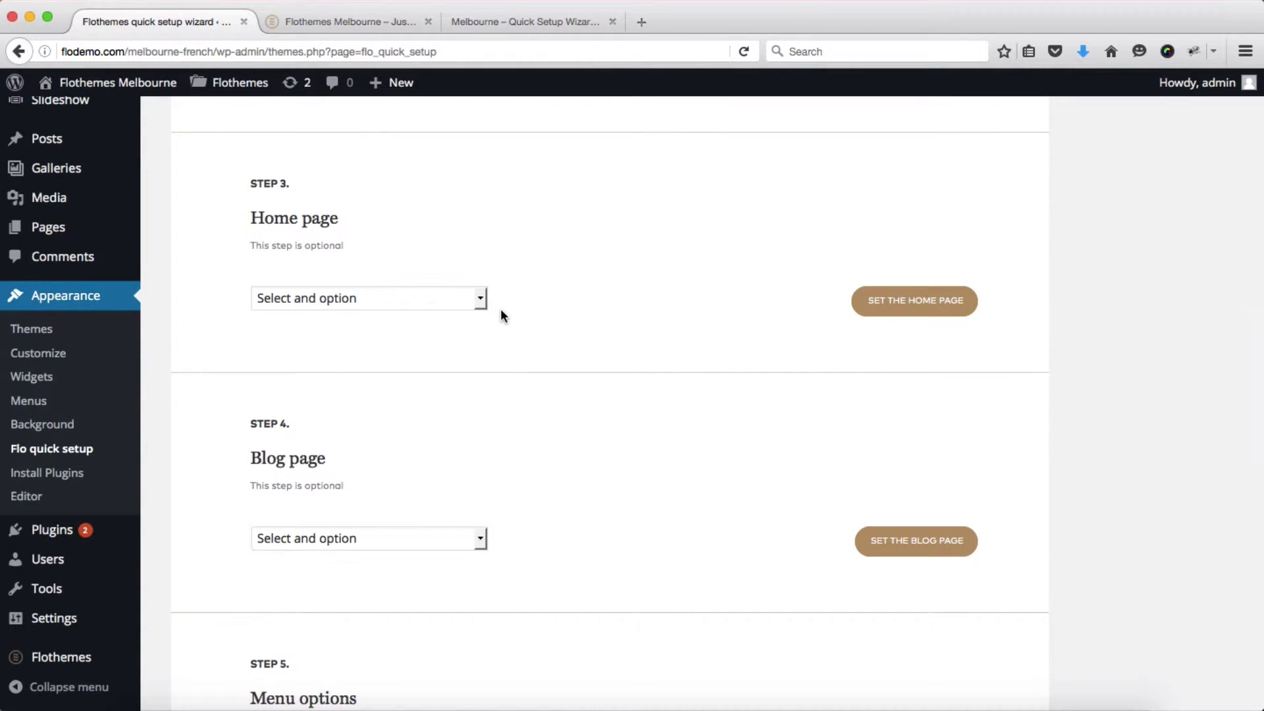
left_click(467, 304)
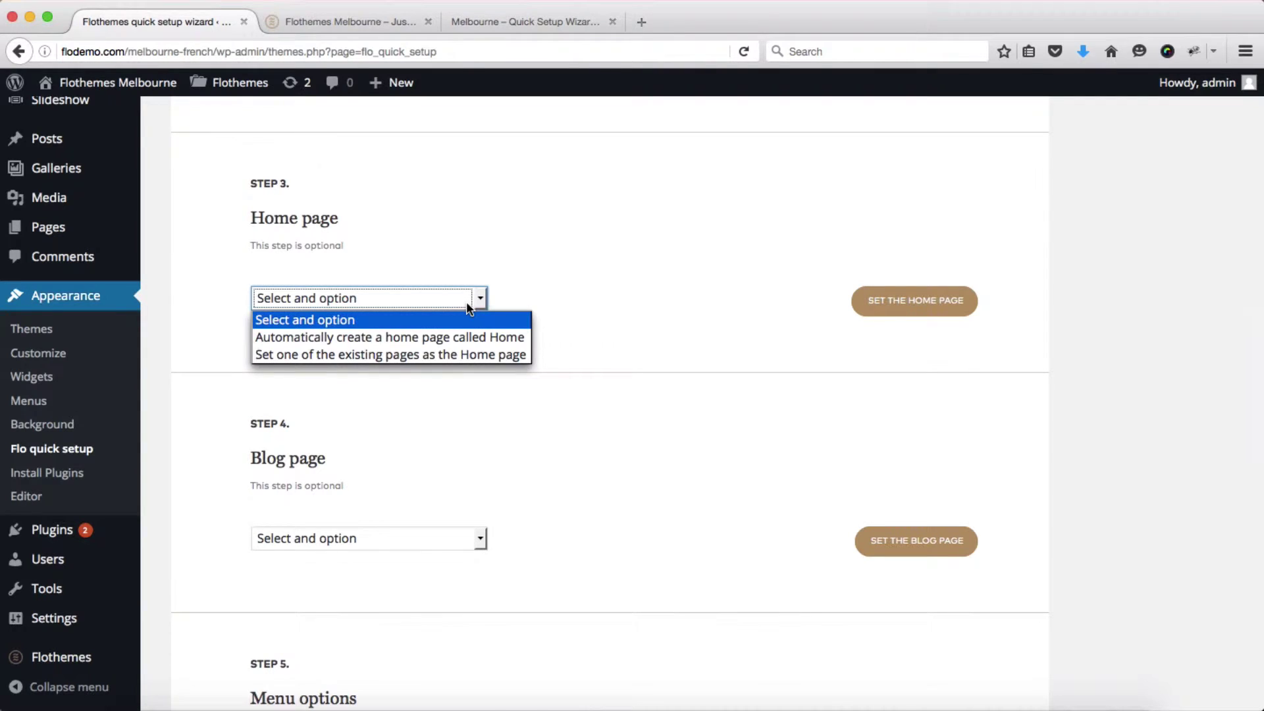
left_click(409, 355)
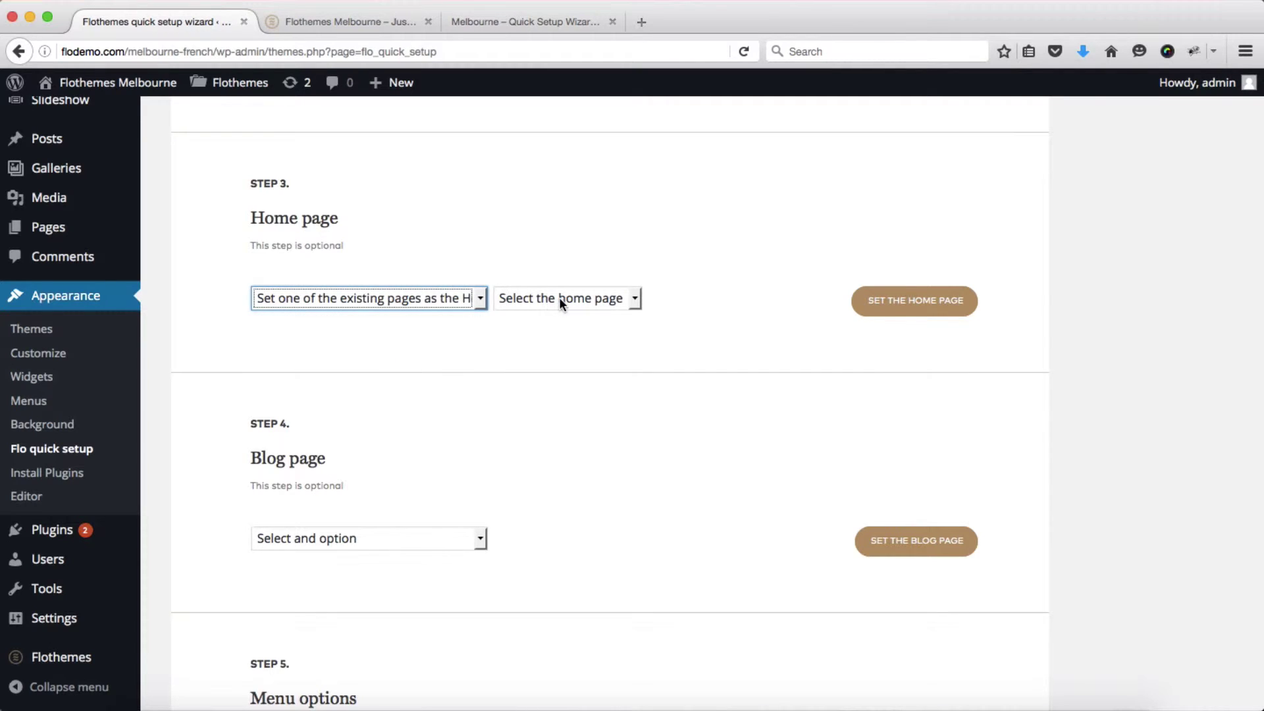
left_click(561, 301)
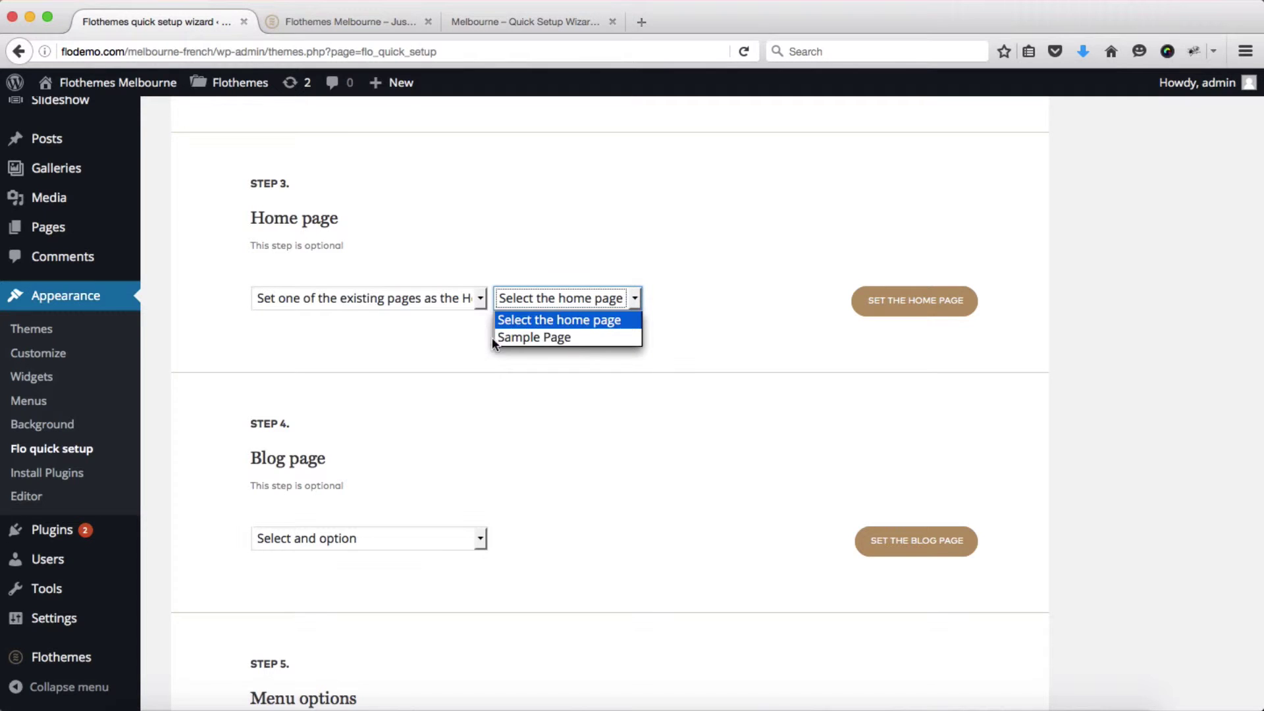
left_click(382, 288)
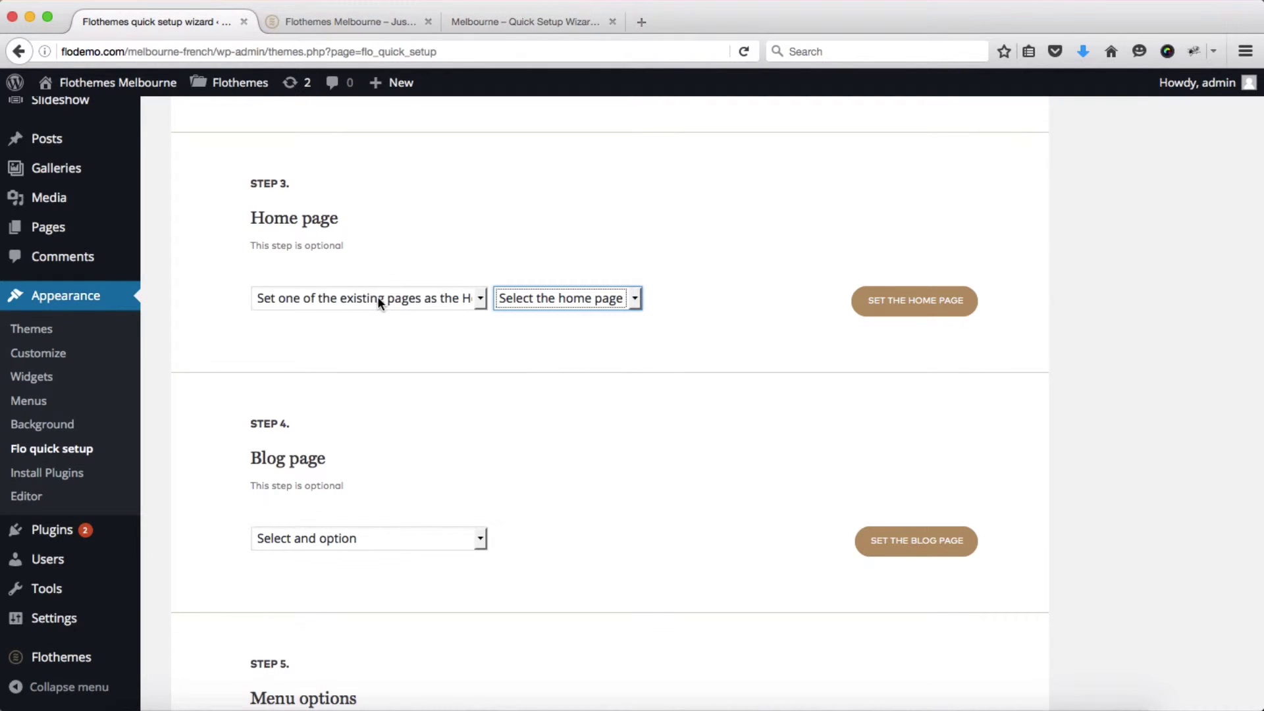
Set the Home page option to automatically create a home page called Home.
left_click(378, 296)
left_click(346, 334)
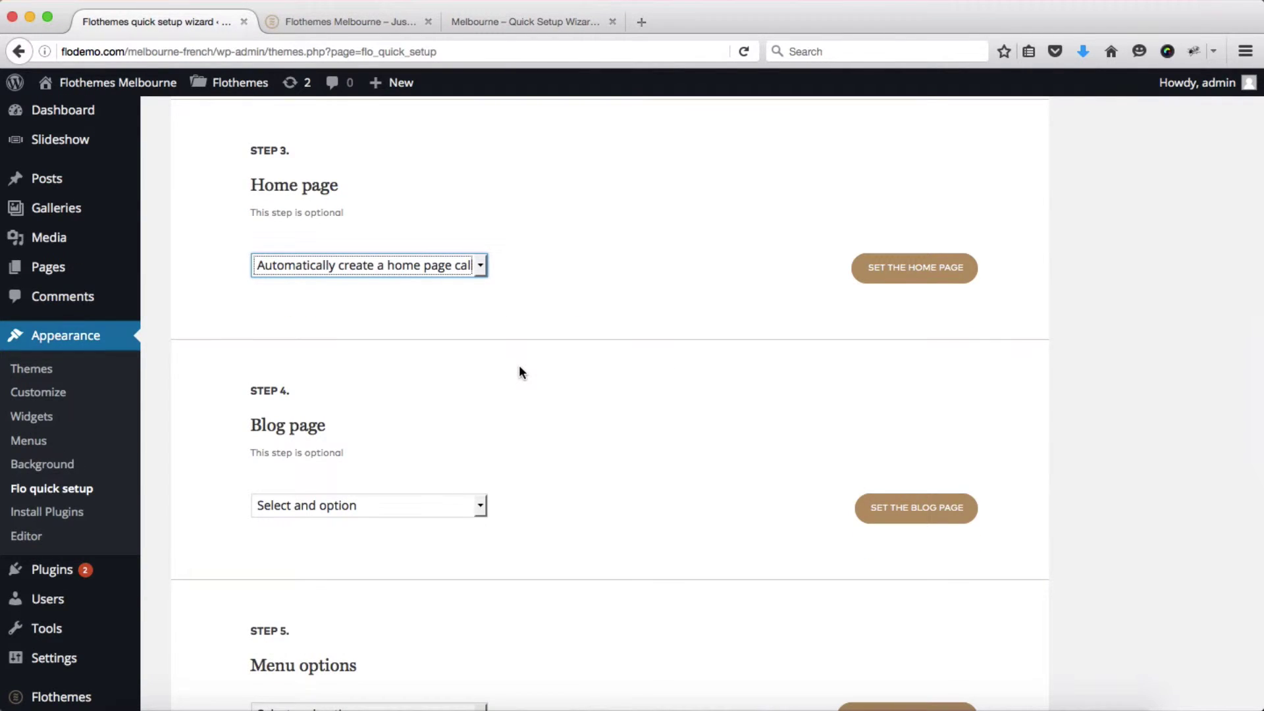
Set the step 4 Blog page option to automatically create a blog page called Blog.
scroll(519, 365, "down", 4)
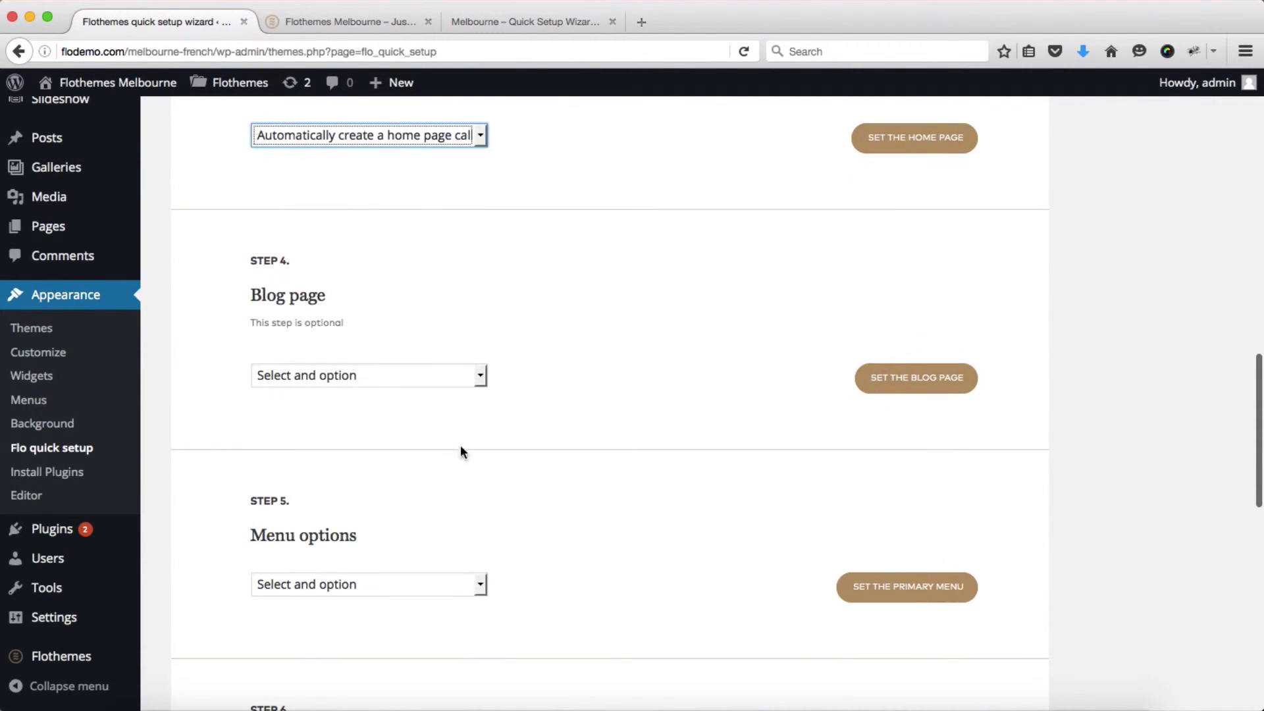
left_click(432, 374)
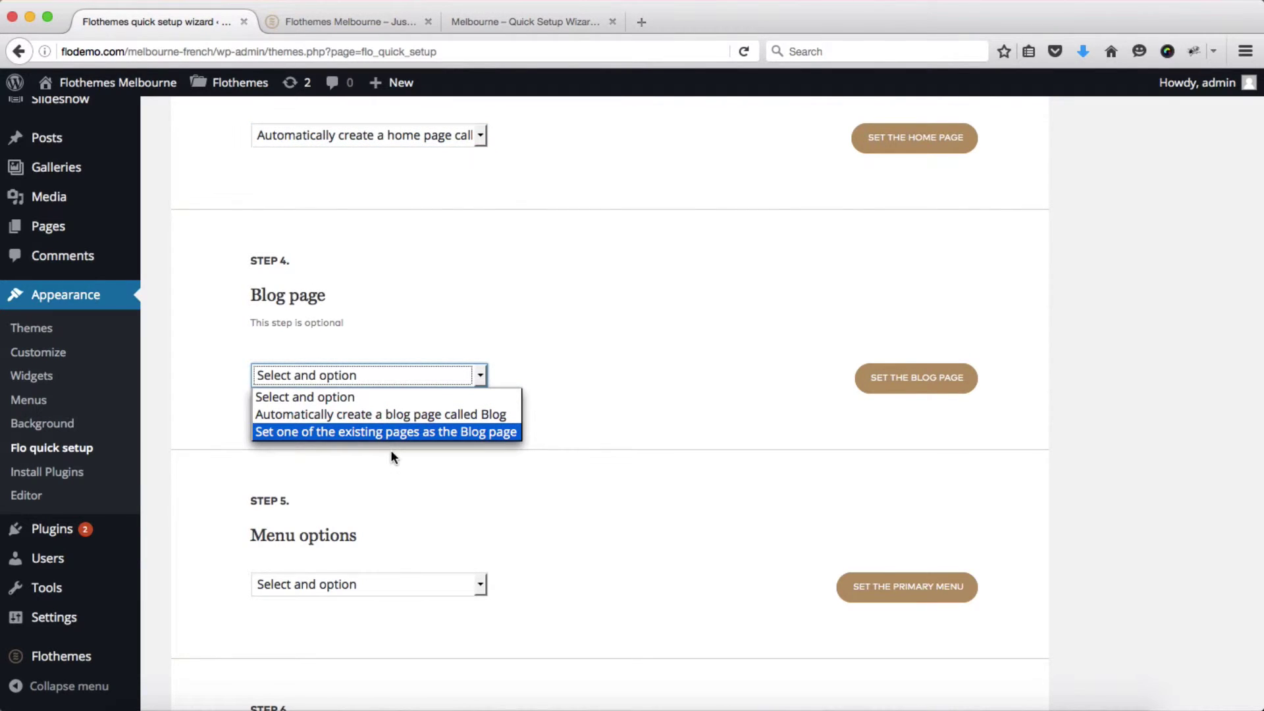
left_click(374, 414)
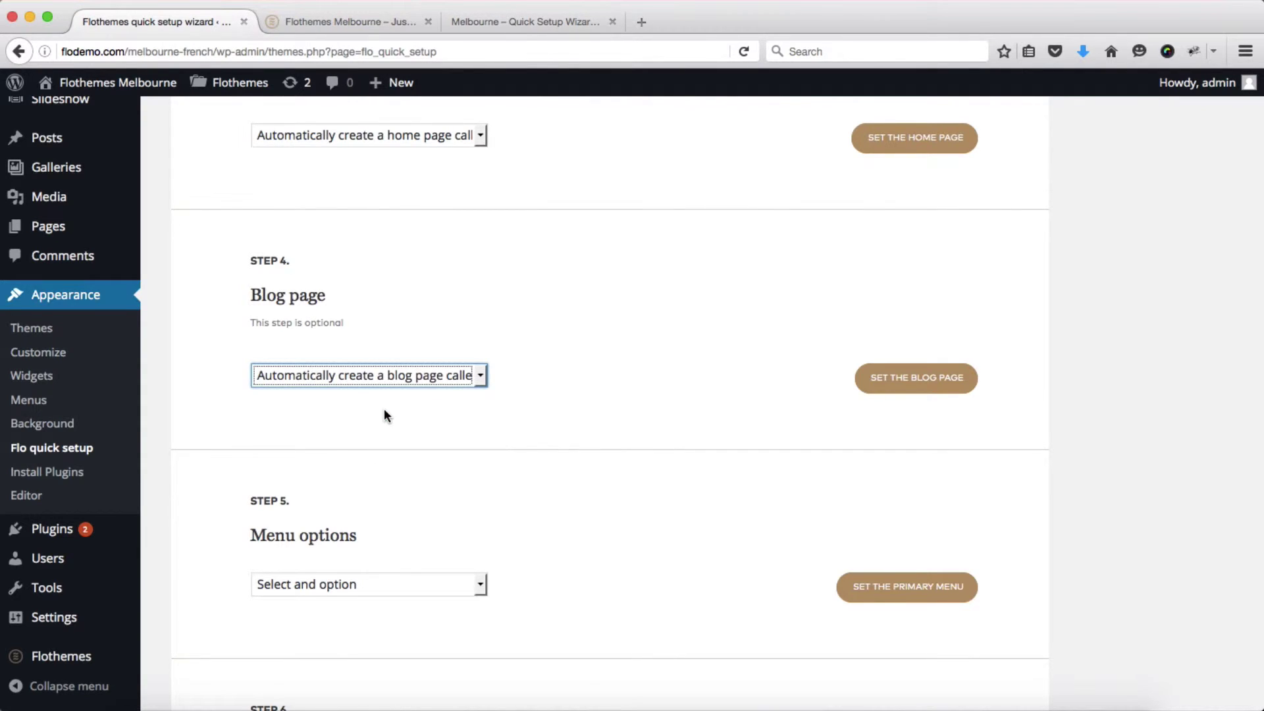
Apply the chosen Home page setting in step 3 and the chosen Blog page setting in step 4.
scroll(717, 258, "up", 4)
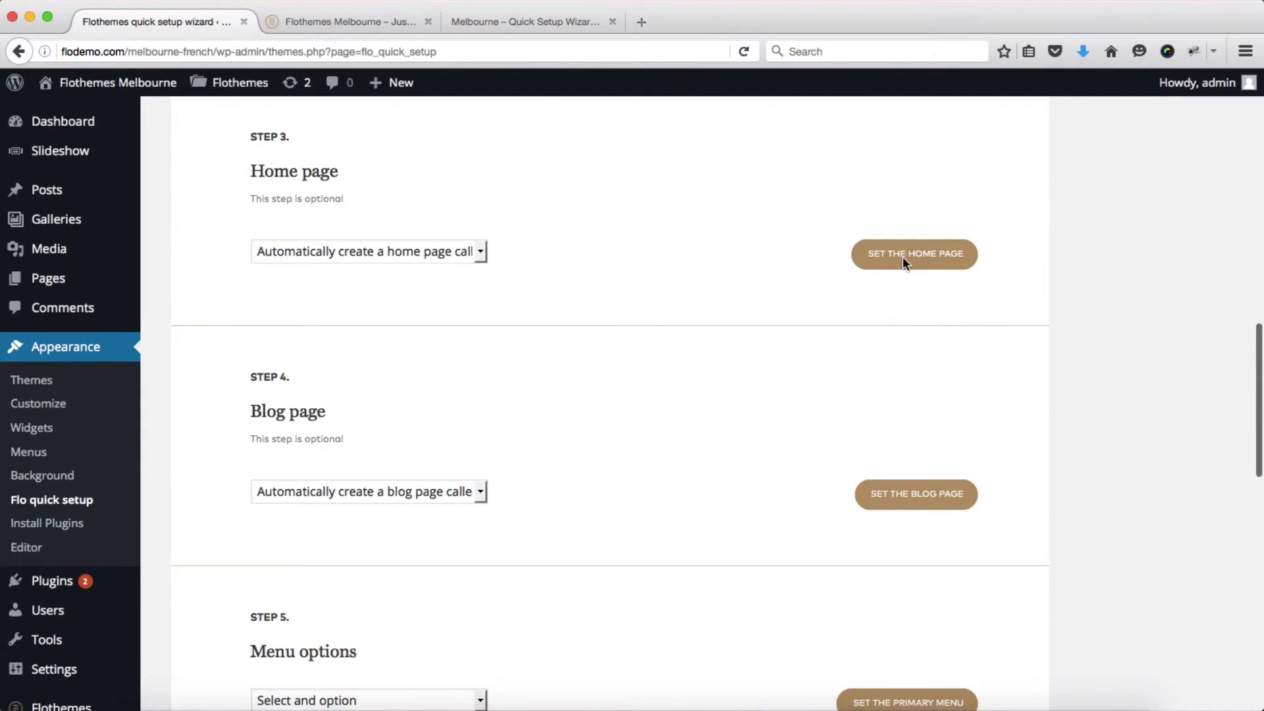
left_click(897, 261)
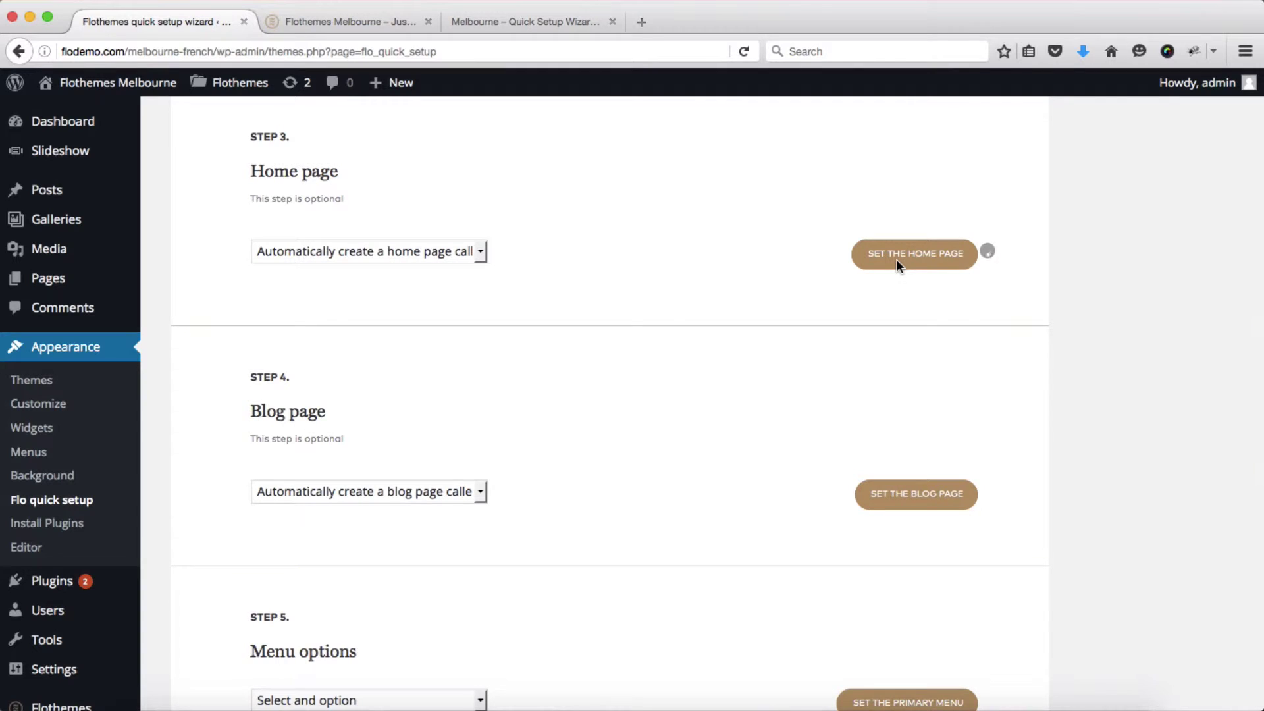
scroll(898, 264, "down", 2)
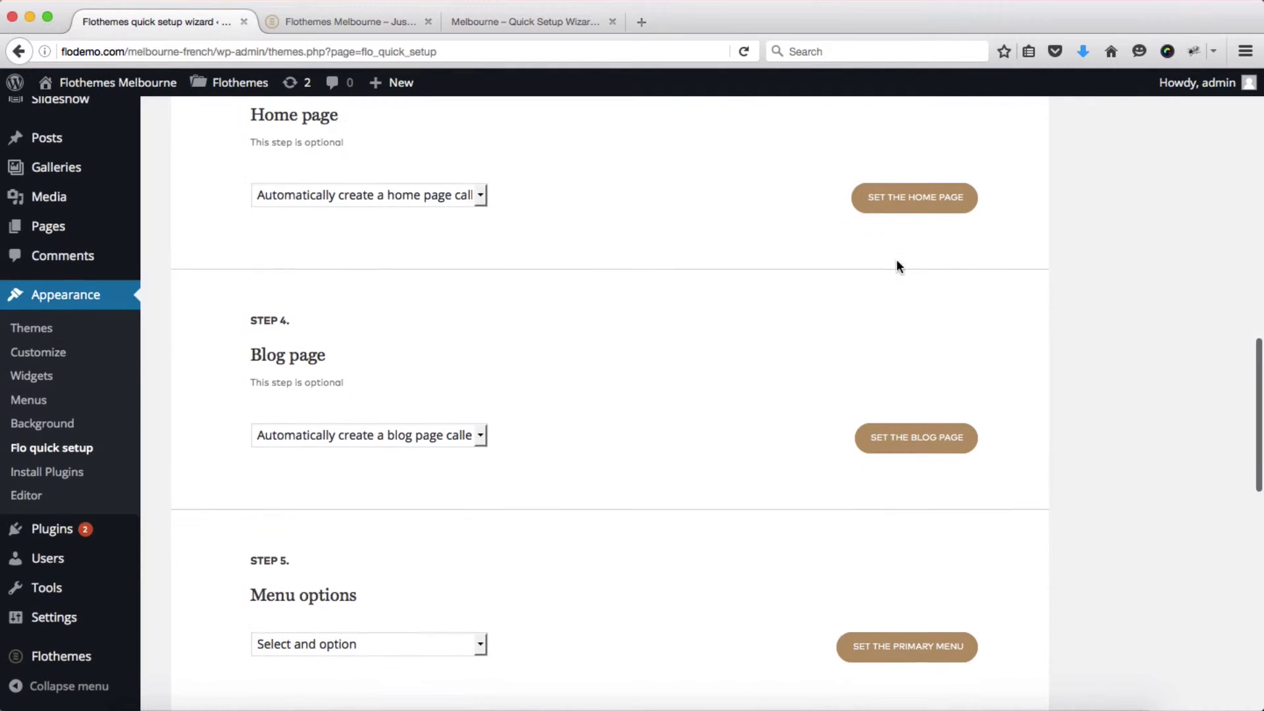
left_click(898, 444)
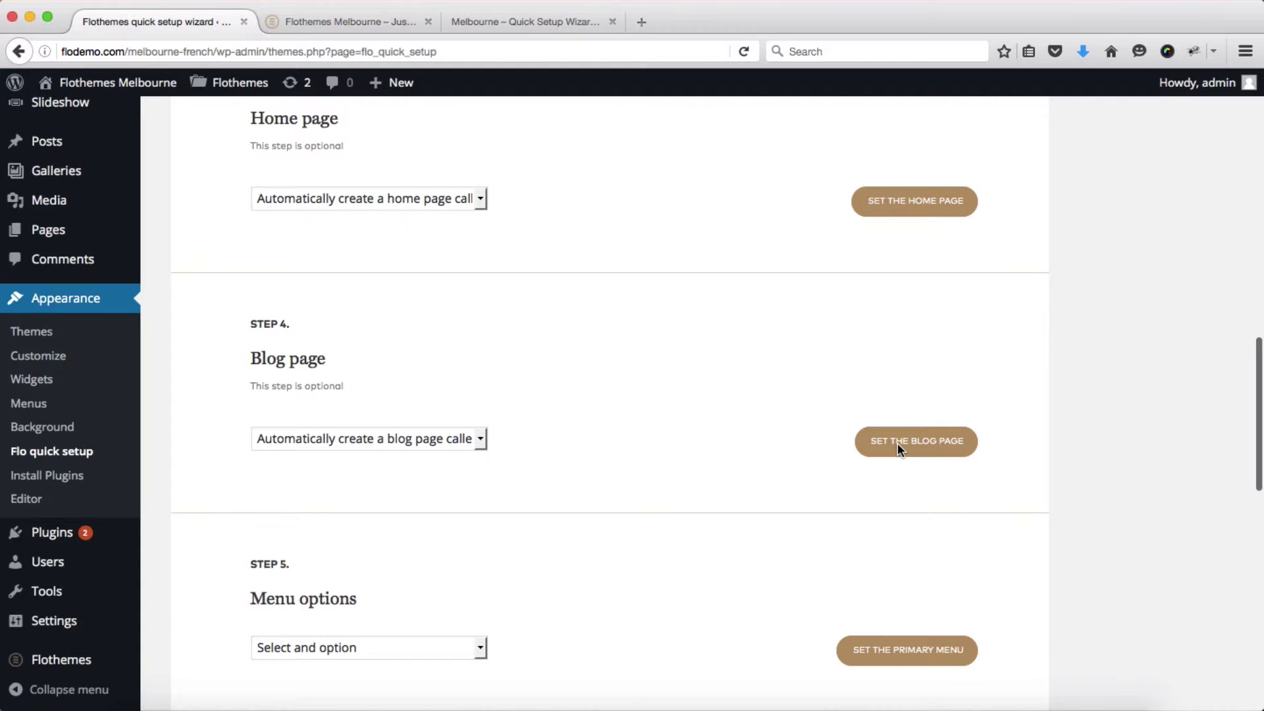
Set the step 5 Menu options to automatically create the menu from existing pages and apply it as the primary menu.
scroll(898, 444, "down", 5)
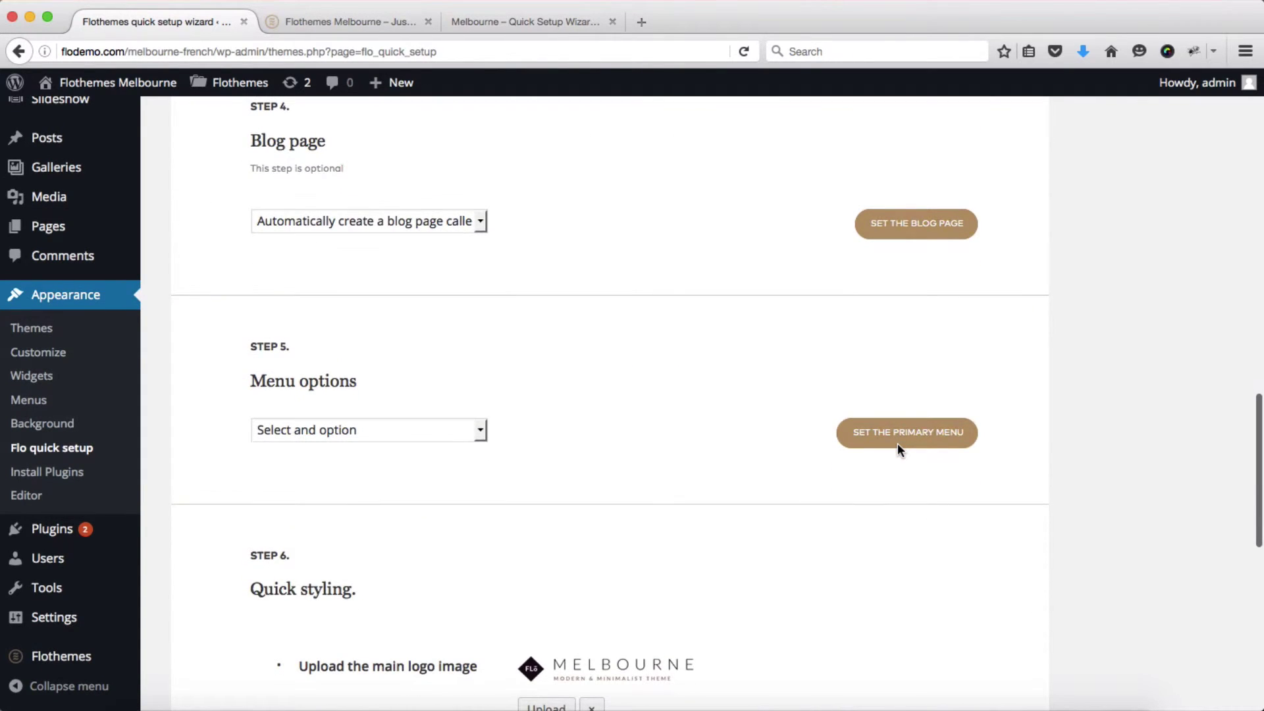
scroll(555, 412, "down", 4)
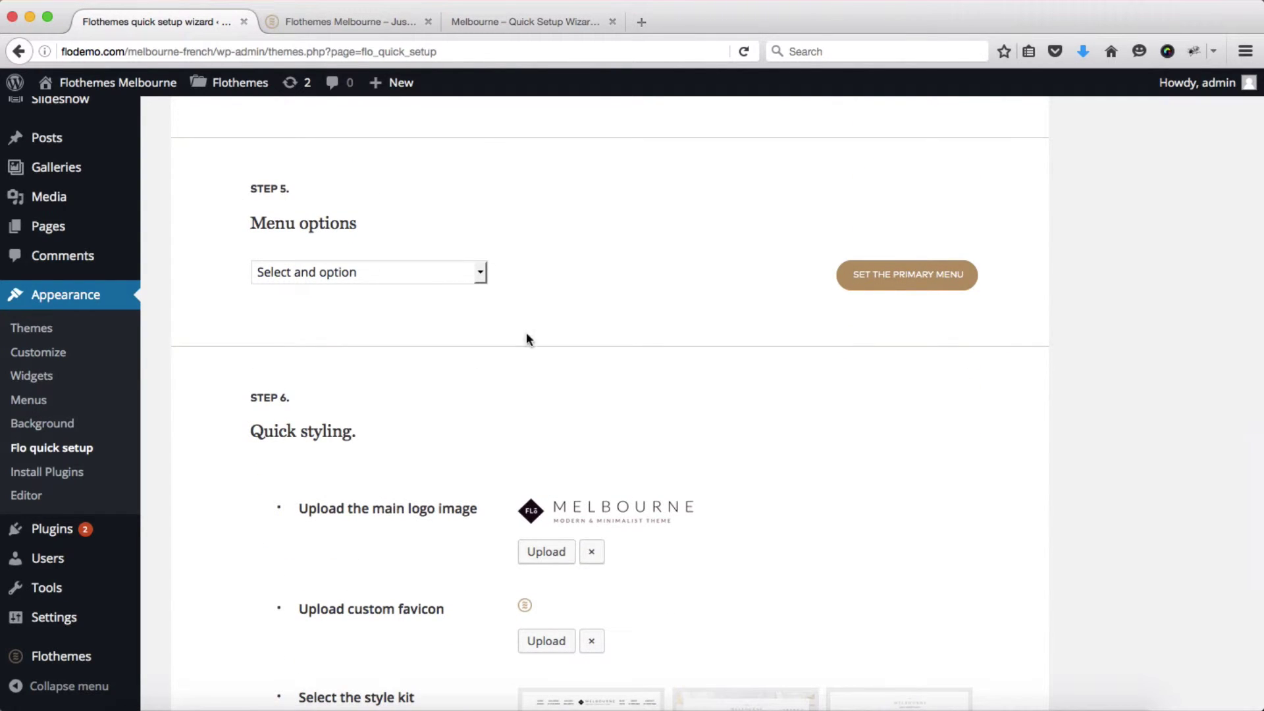
left_click(457, 272)
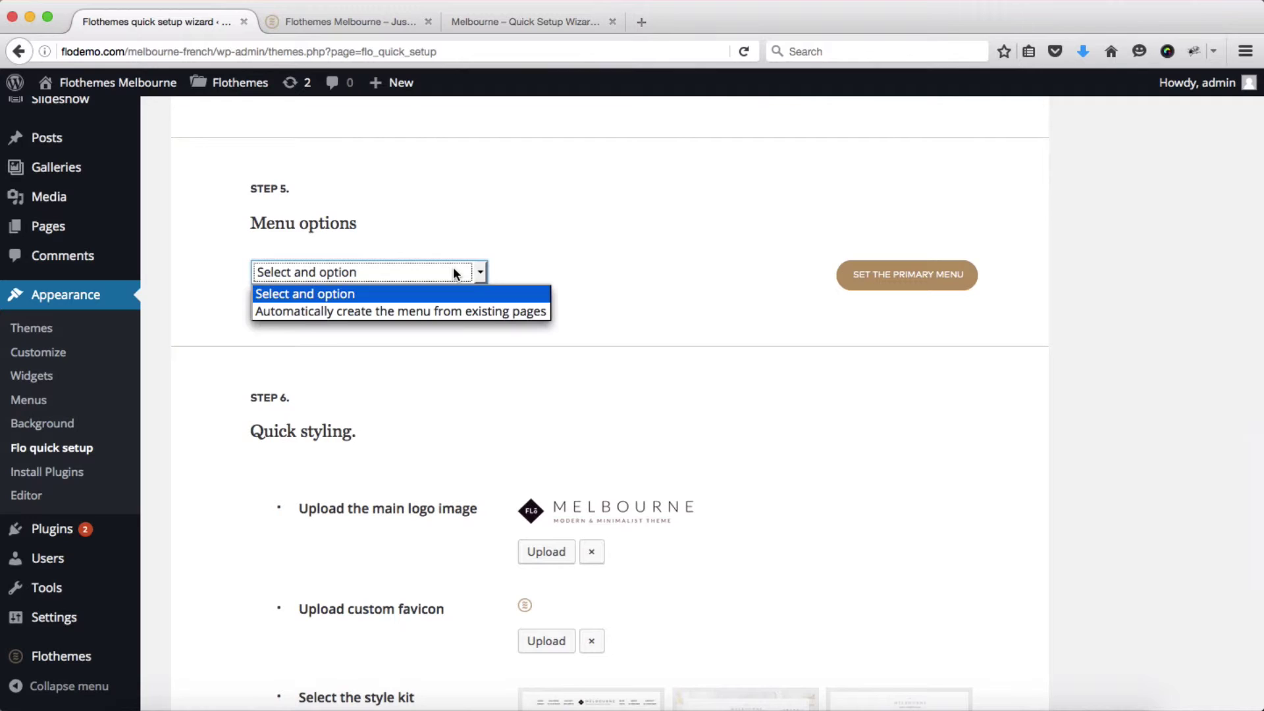
left_click(418, 312)
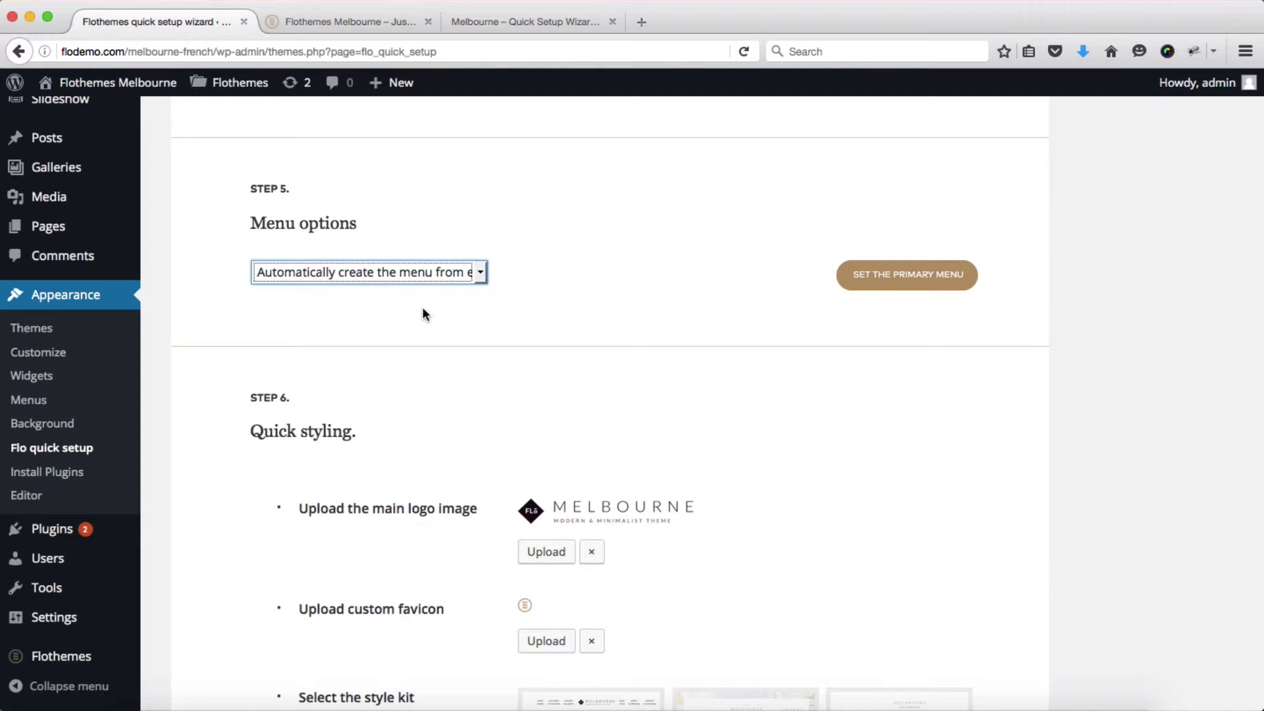
left_click(883, 281)
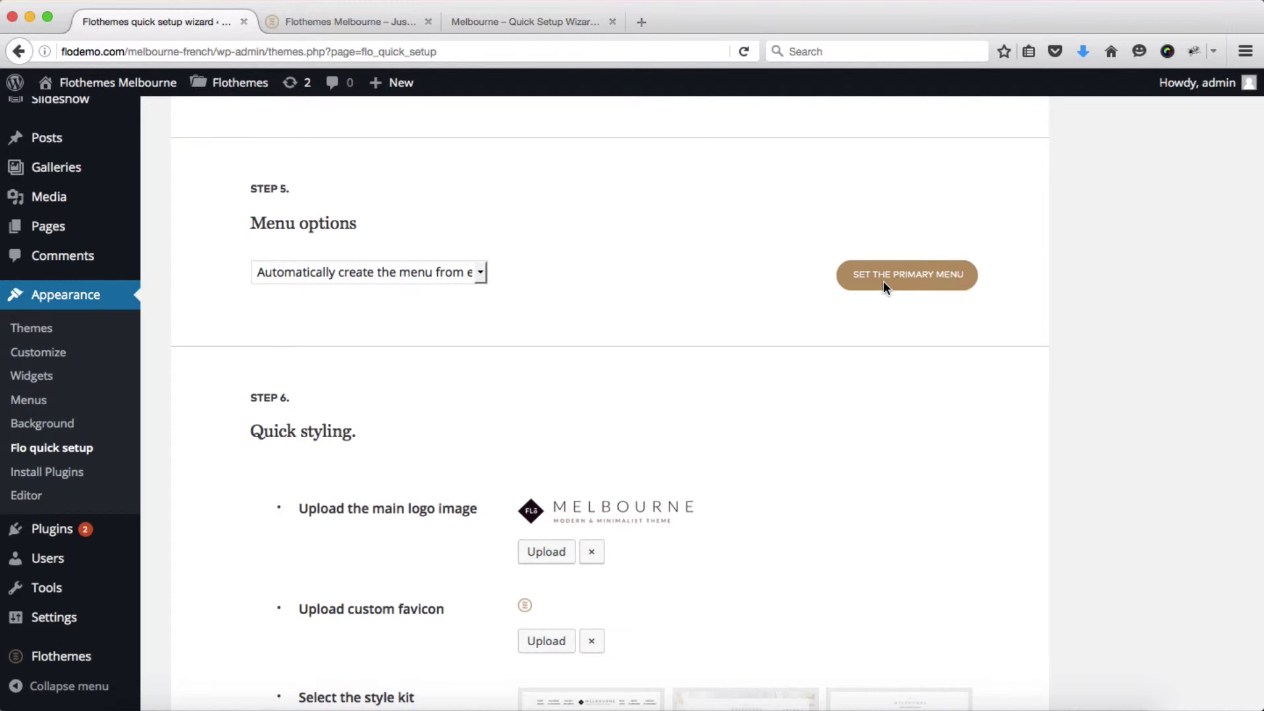
Select the first style kit, the one showing Dave & Olga, in step 6 Quick styling.
scroll(716, 298, "down", 5)
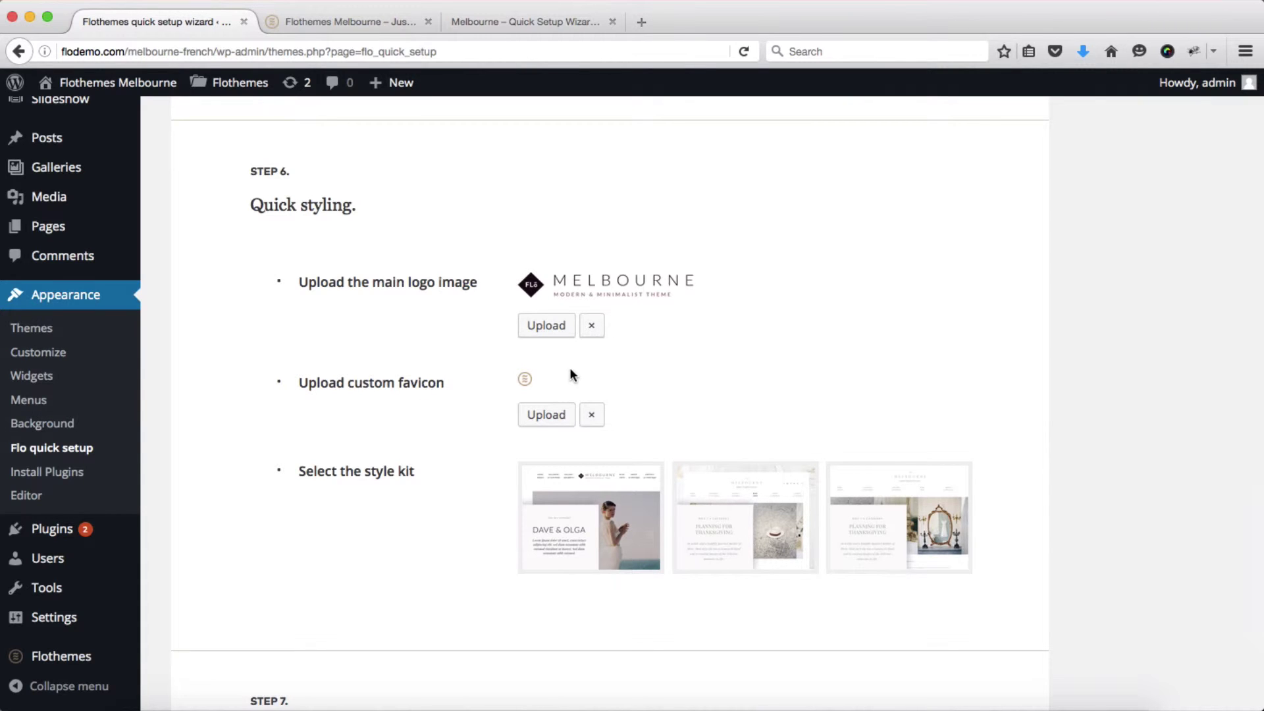
scroll(558, 377, "down", 3)
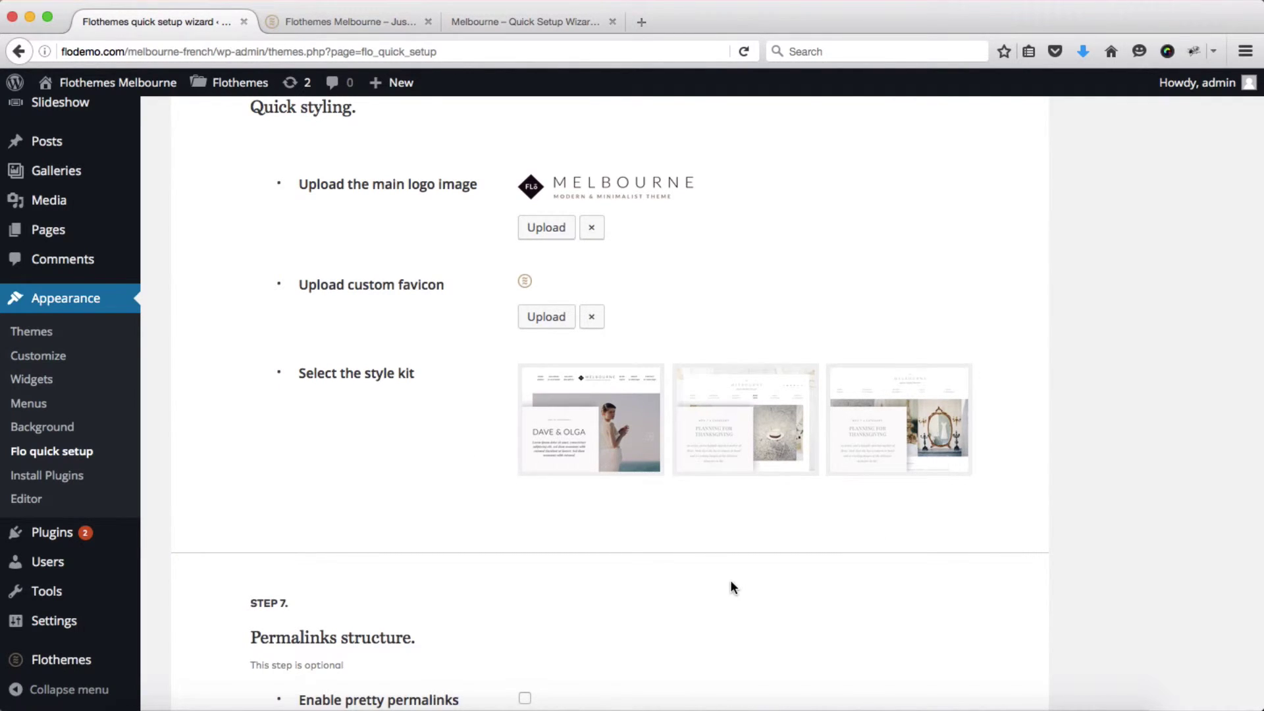
left_click(611, 449)
Open the WordPress Permalink Settings in a new tab and examine the common structure options, including Post name.
scroll(333, 432, "down", 3)
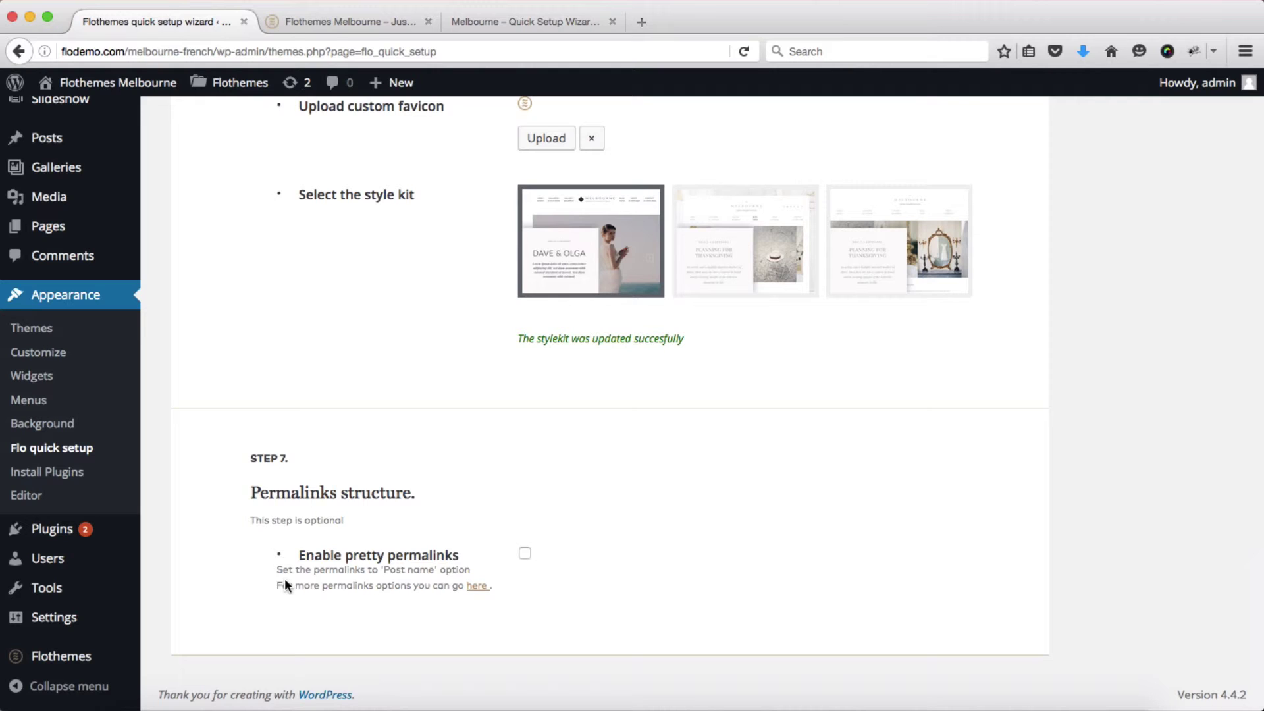
mouse_move(27, 617)
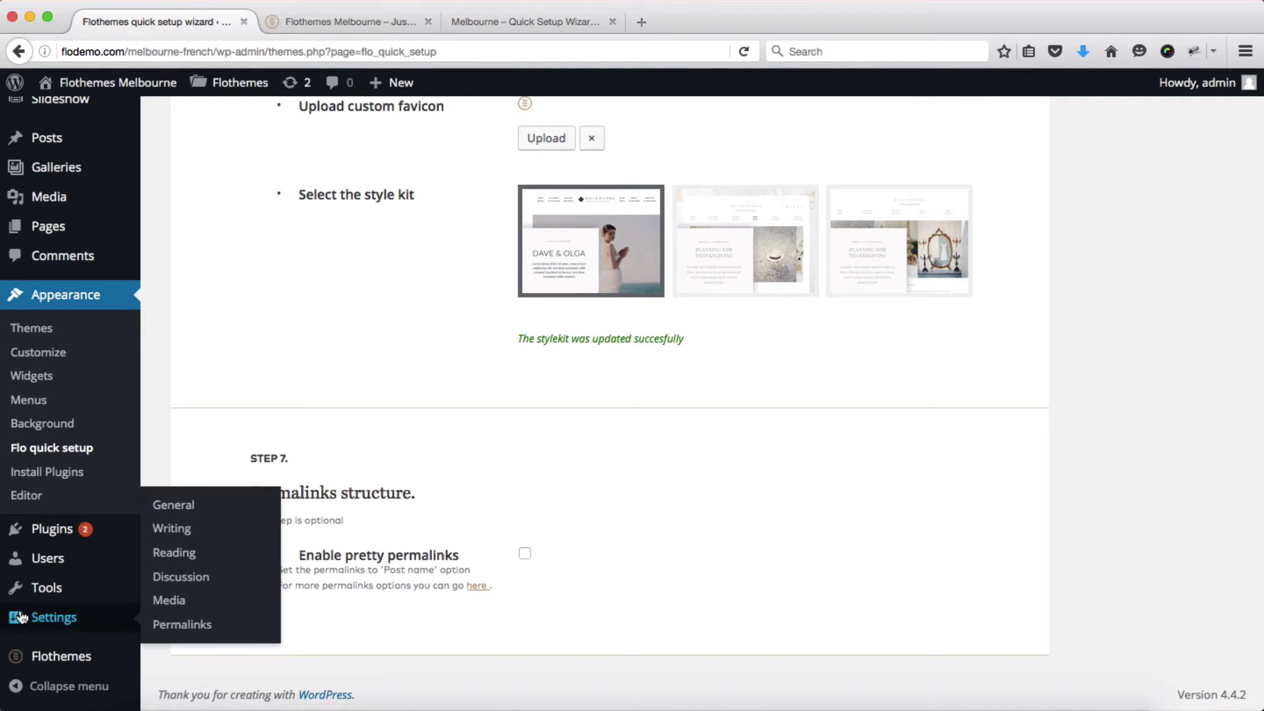
left_click(167, 628, "super")
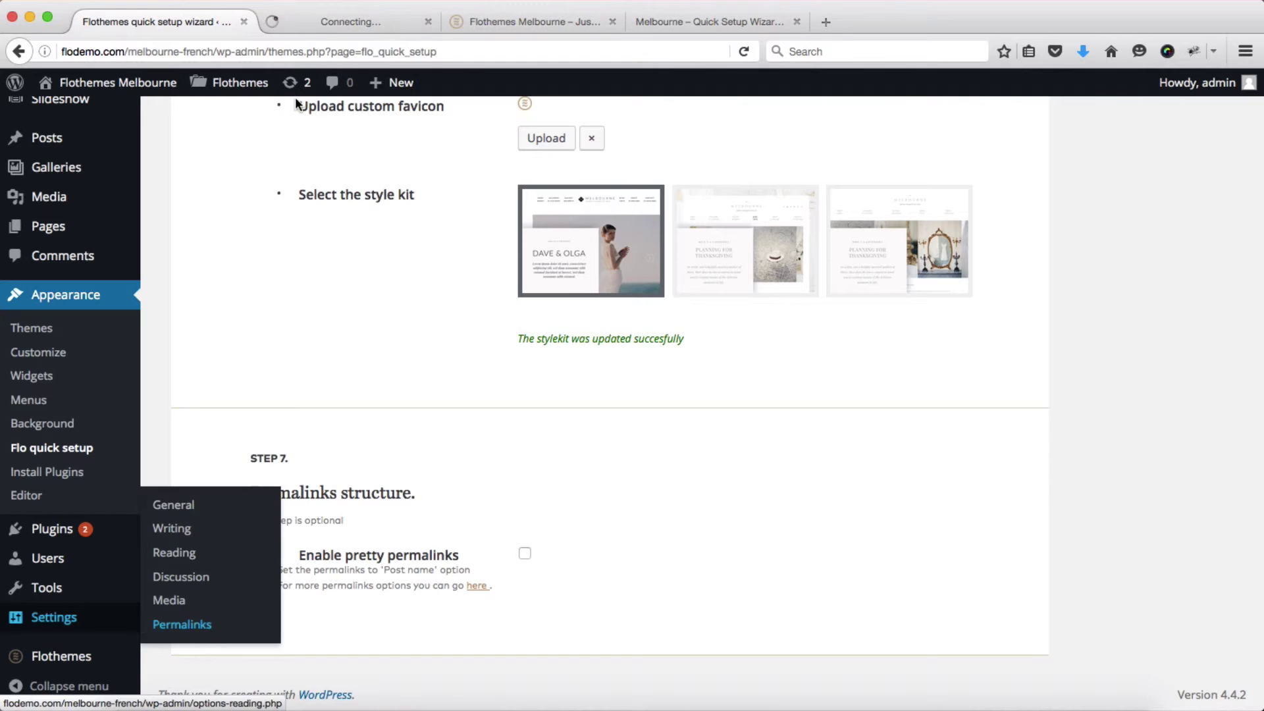
left_click(306, 25)
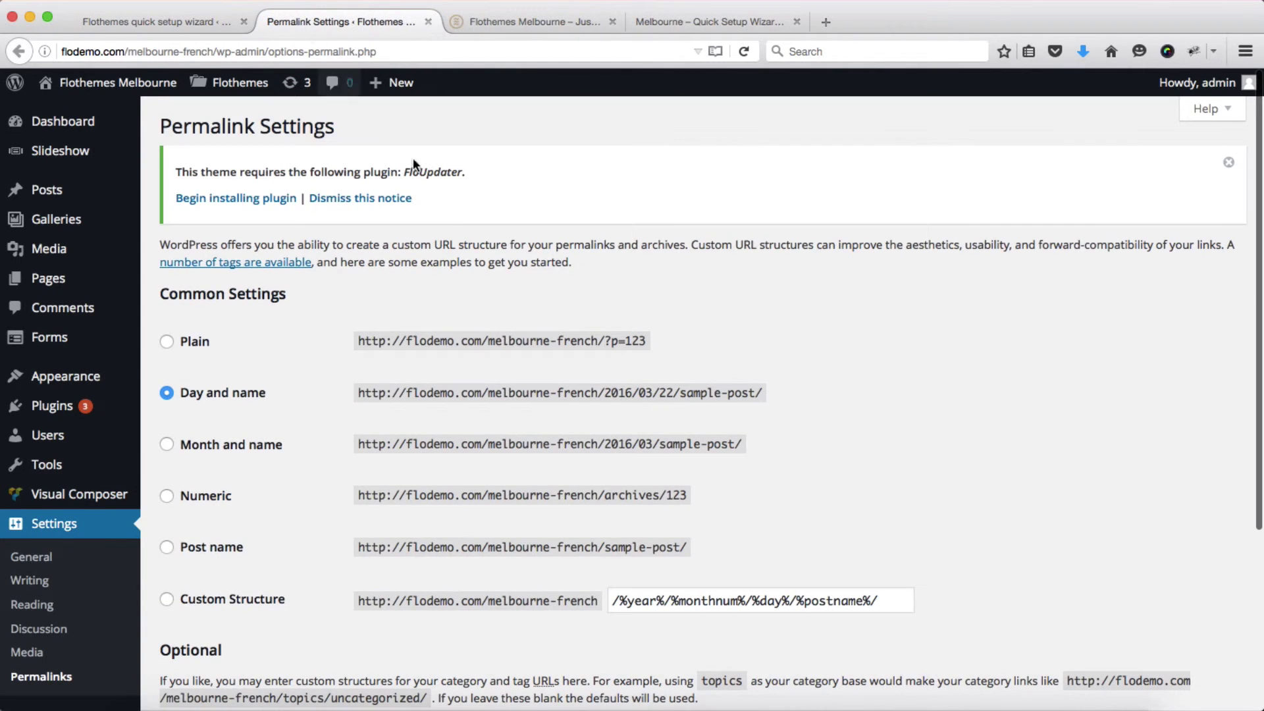
scroll(482, 283, "down", 3)
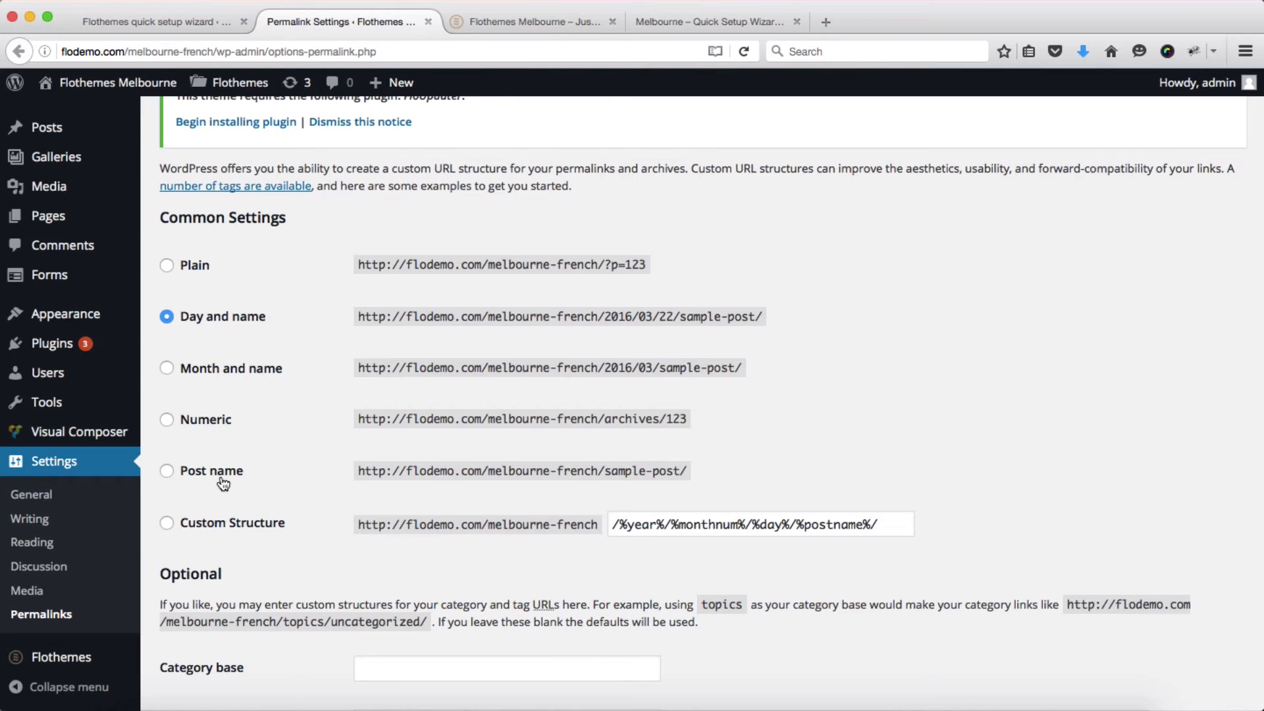
Return to the Setup Wizard and enable pretty permalinks in step 7.
left_click(180, 14)
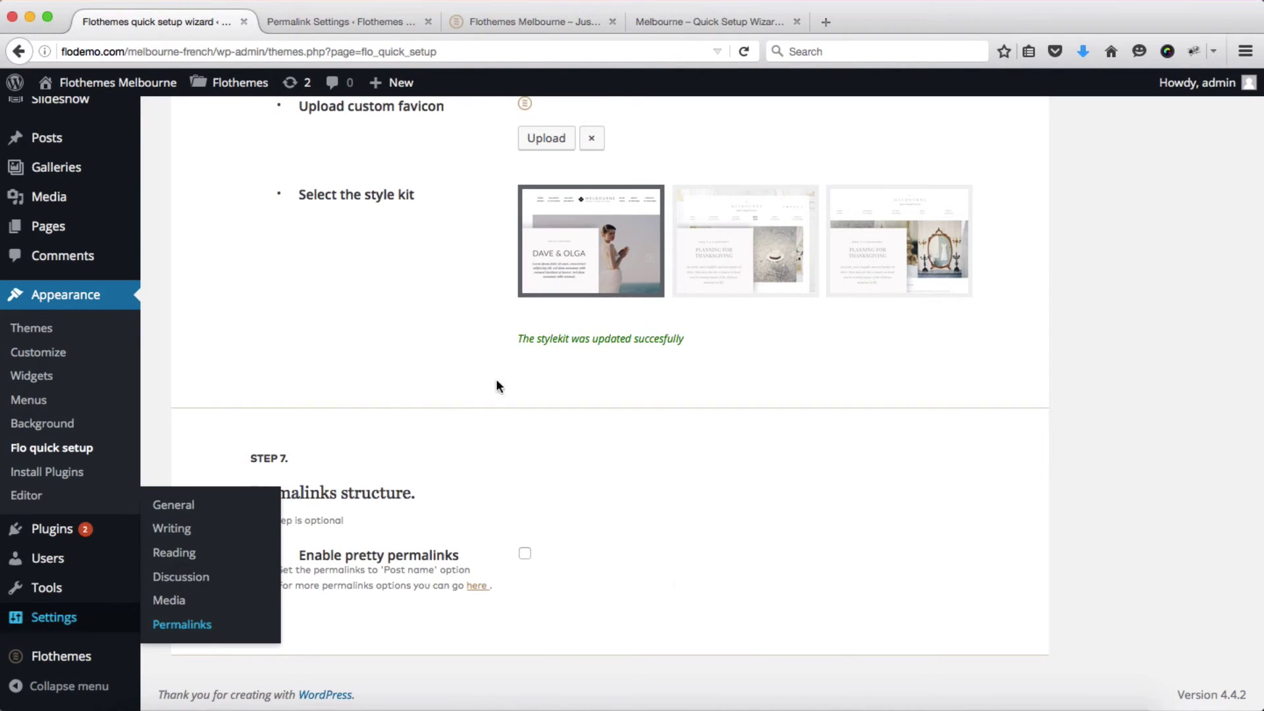
left_click(526, 555)
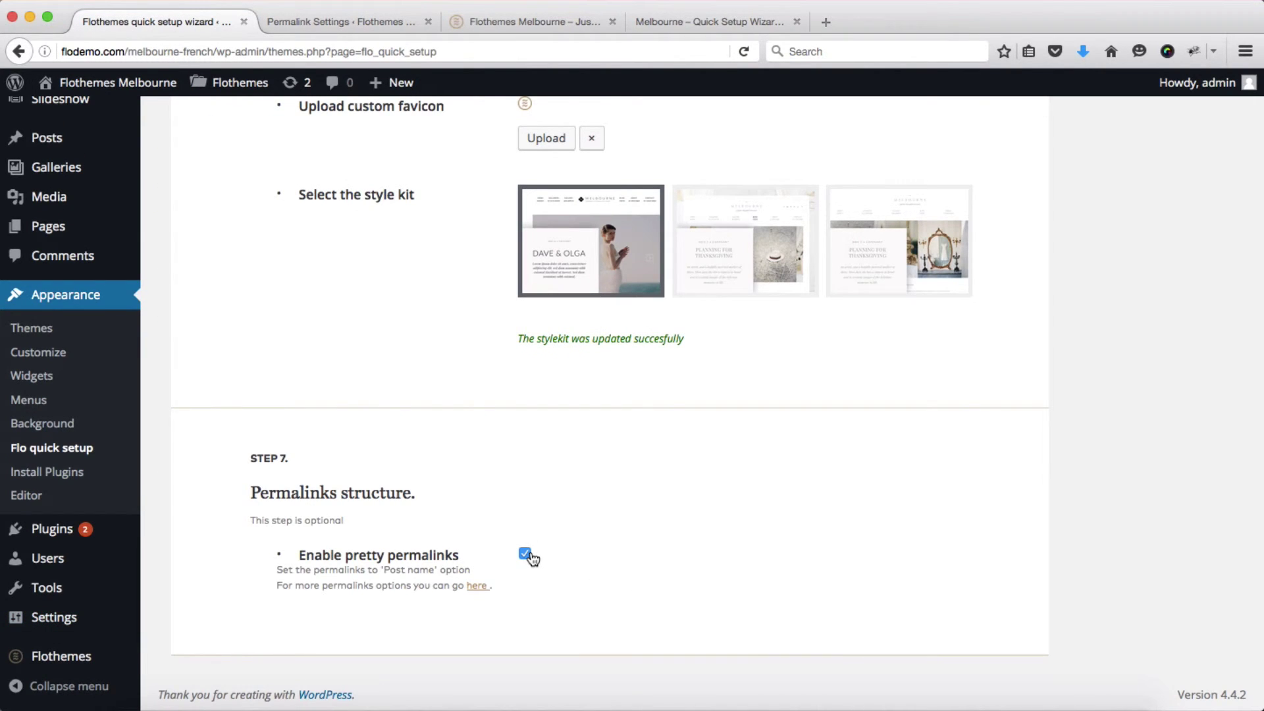
scroll(531, 557, "down", 1)
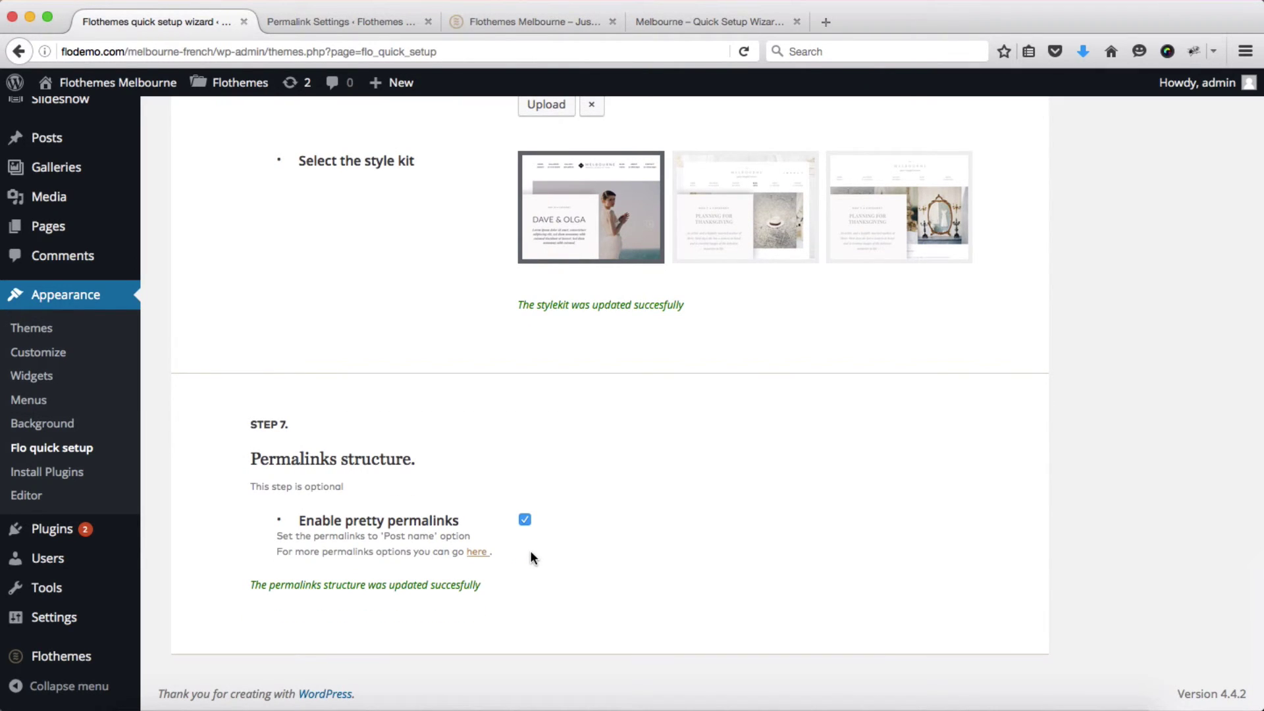
Review the wizard steps, close the Permalink Settings tab and reload the site's front page to check the setup.
scroll(531, 557, "up", 10)
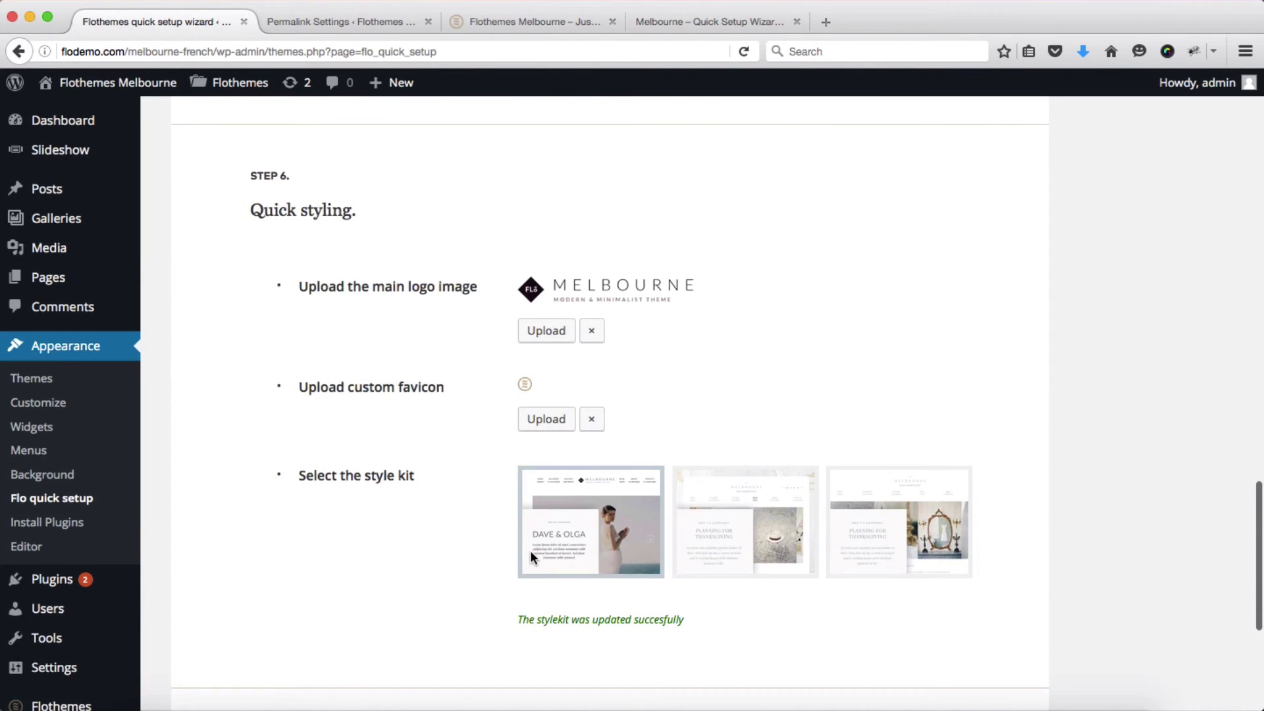
scroll(530, 557, "down", 5)
scroll(531, 557, "up", 12)
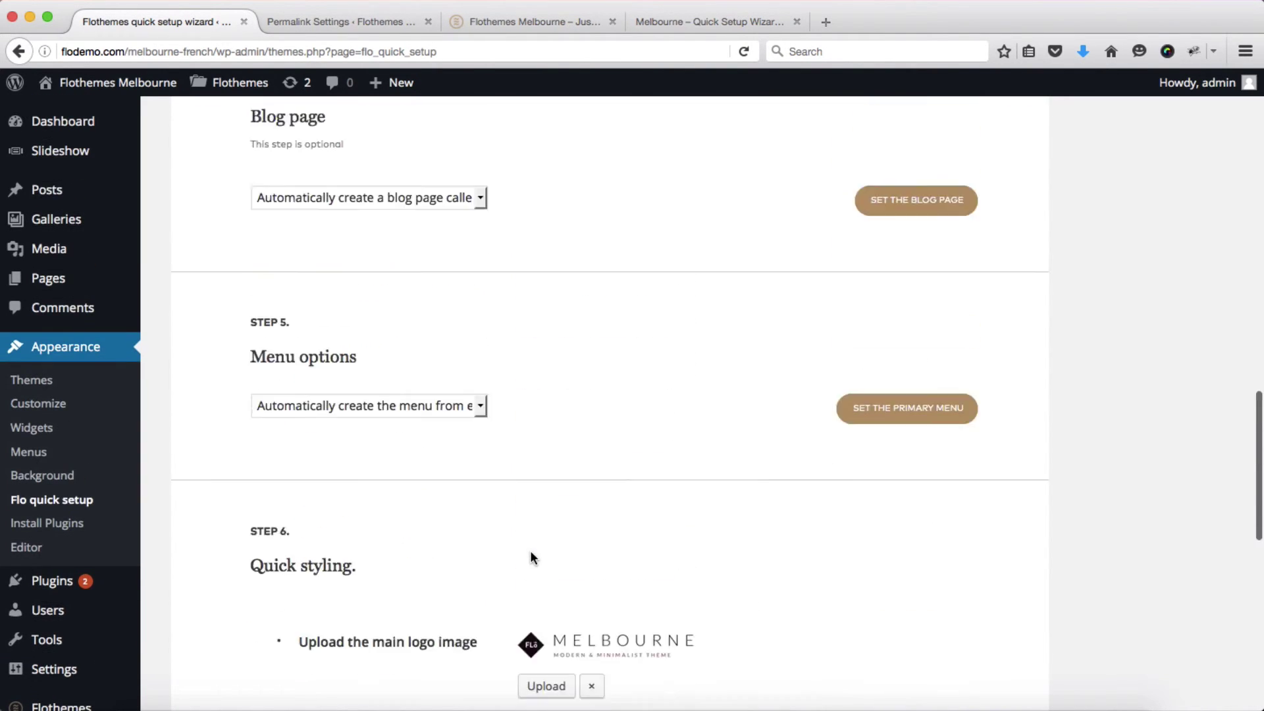
scroll(532, 557, "up", 10)
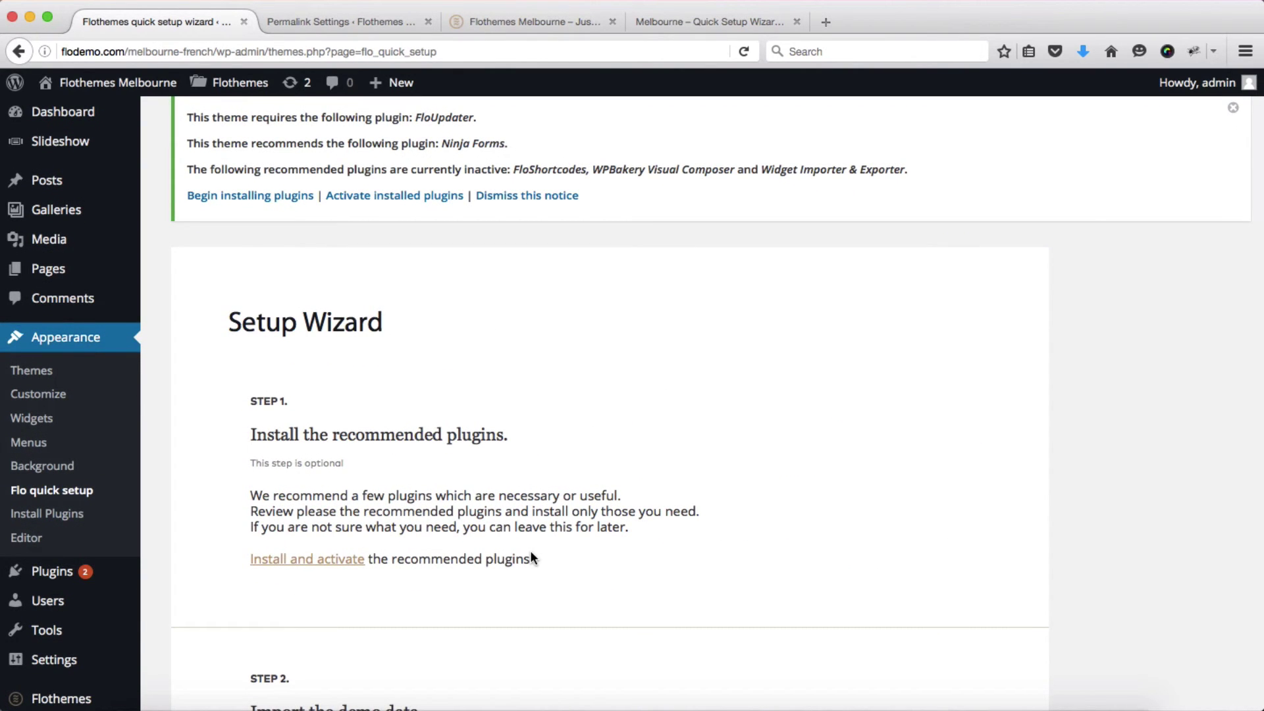
key("ctrl+Tab")
key("super+w")
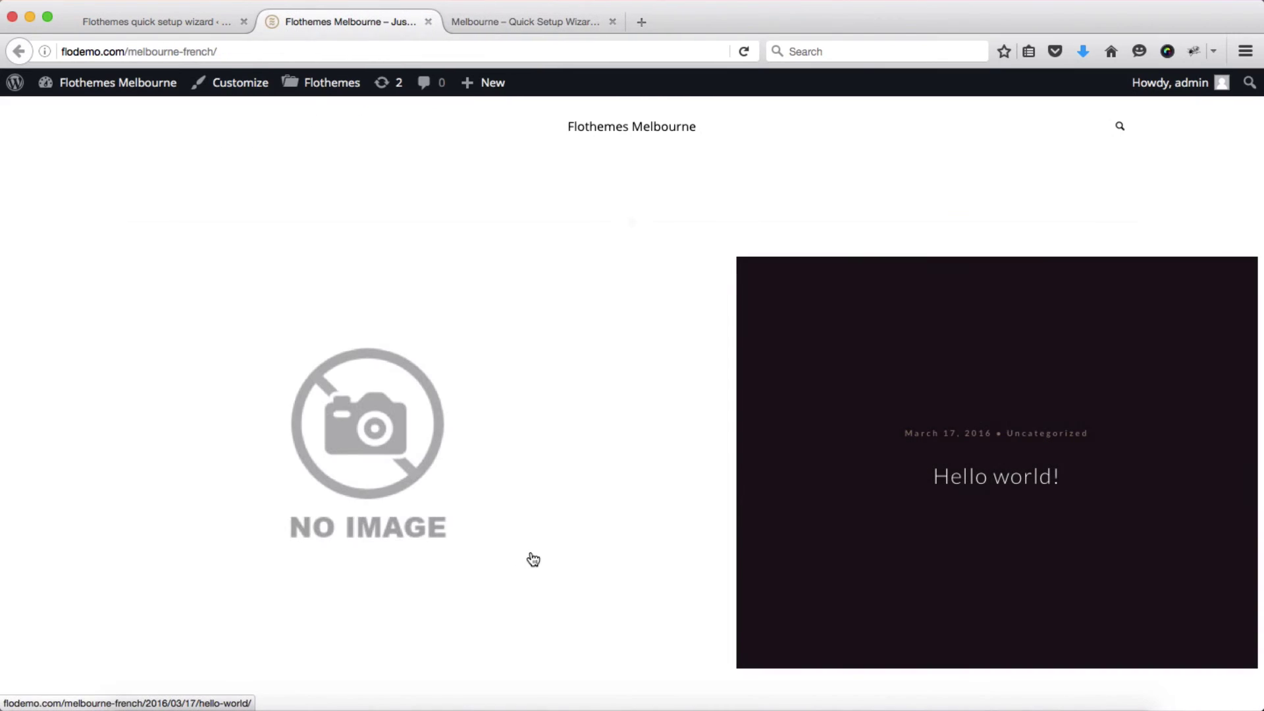
key("super+r")
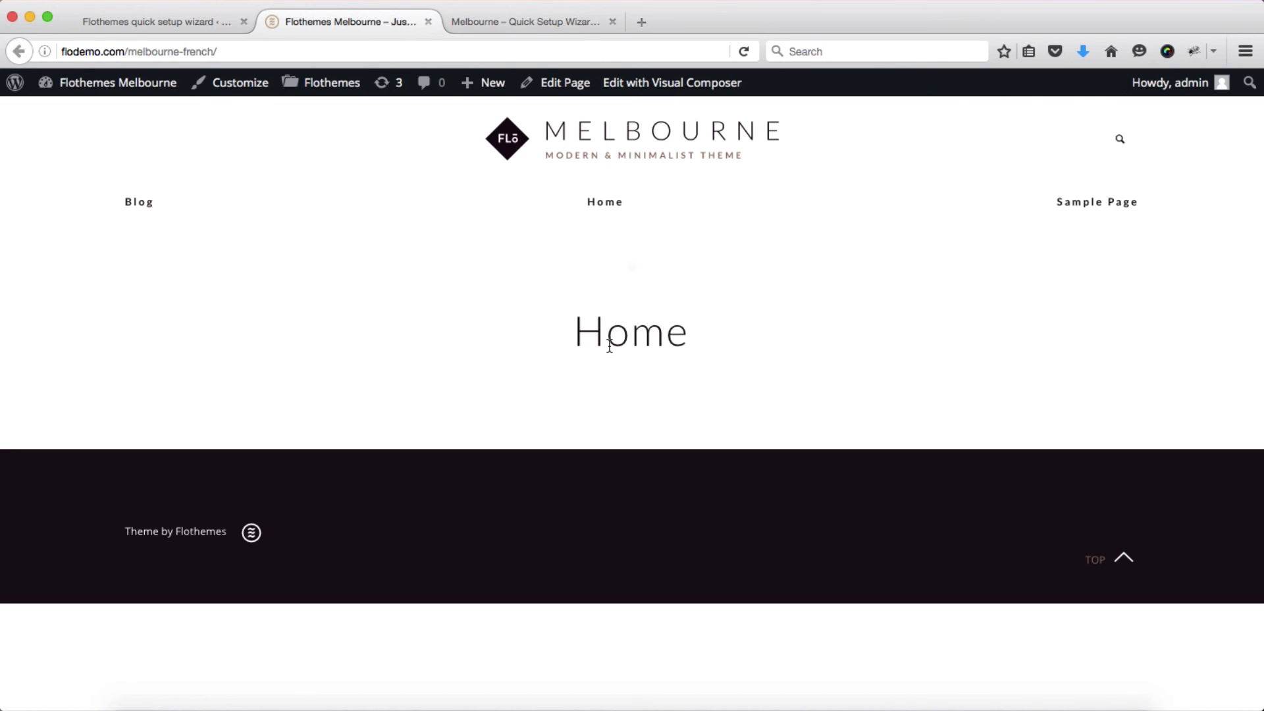
Switch to the Melbourne Quick Setup Wizard documentation page and view the beginning of the article.
key("ctrl+Tab")
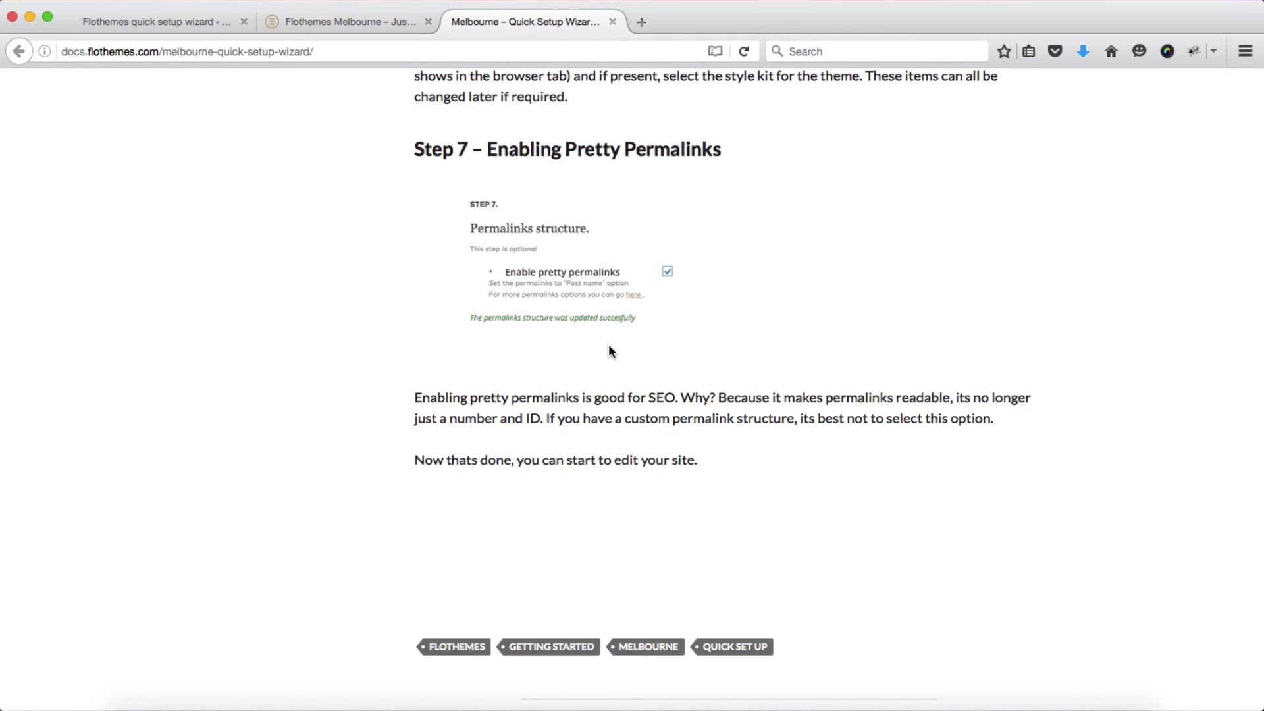
scroll(607, 349, "up", 20)
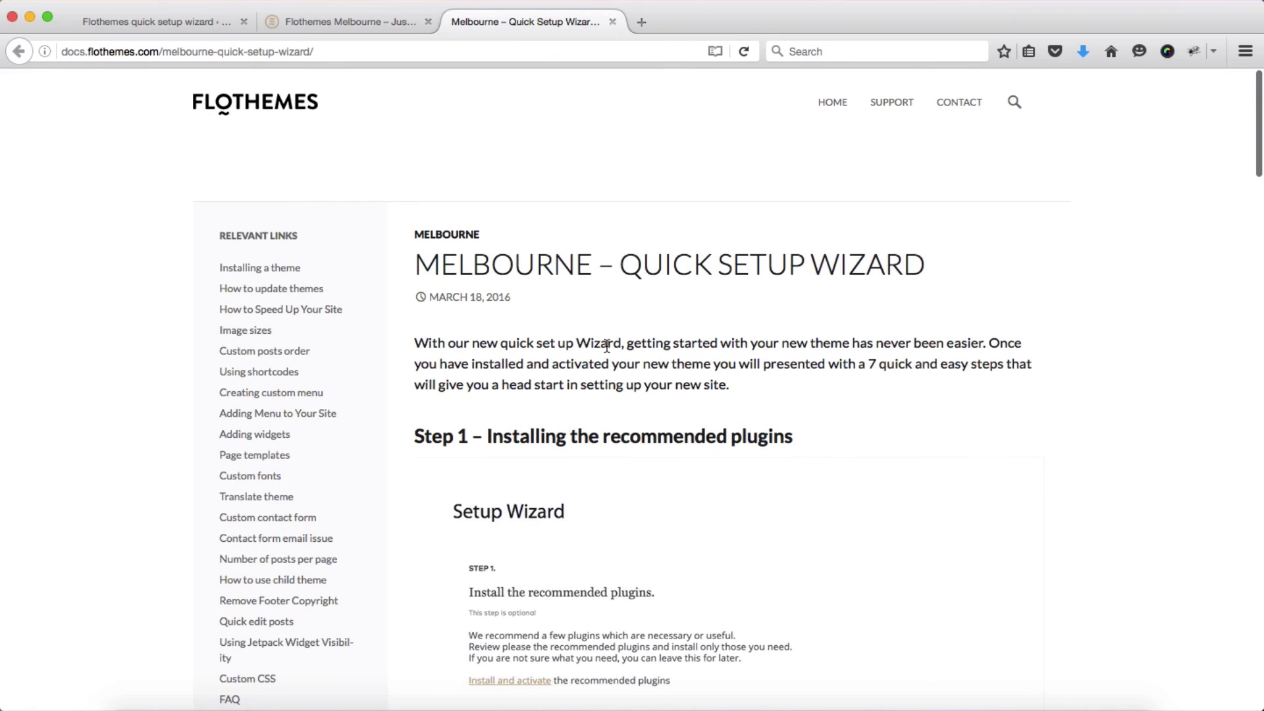